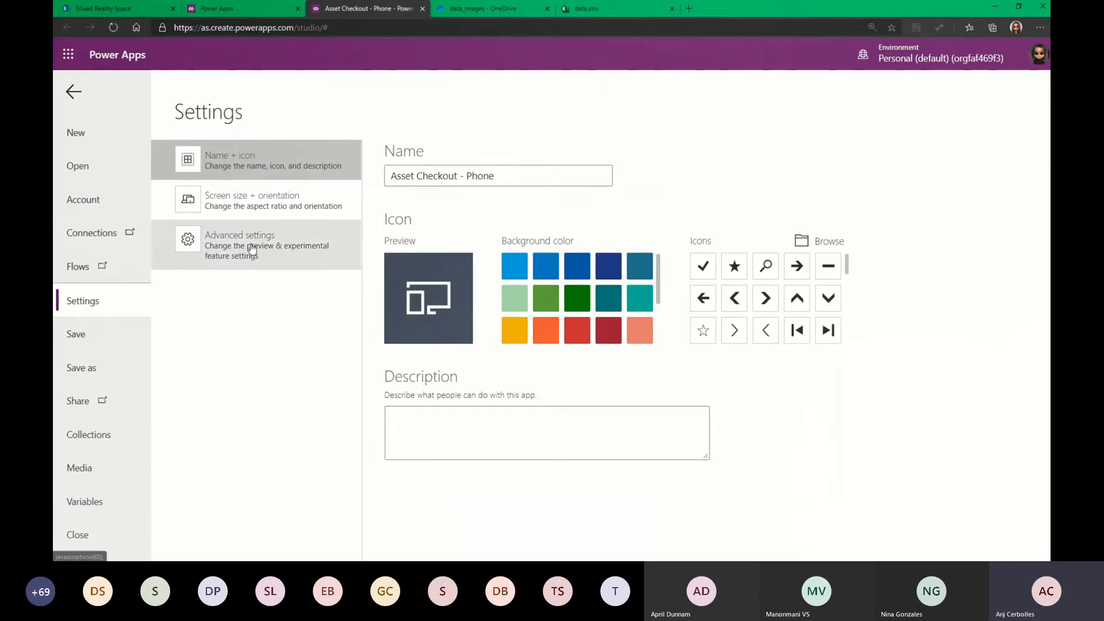
Turn on Mixed reality features in the app's advanced settings and return to the app editor.
scroll(581, 371, down, 2)
scroll(581, 371, down, 15)
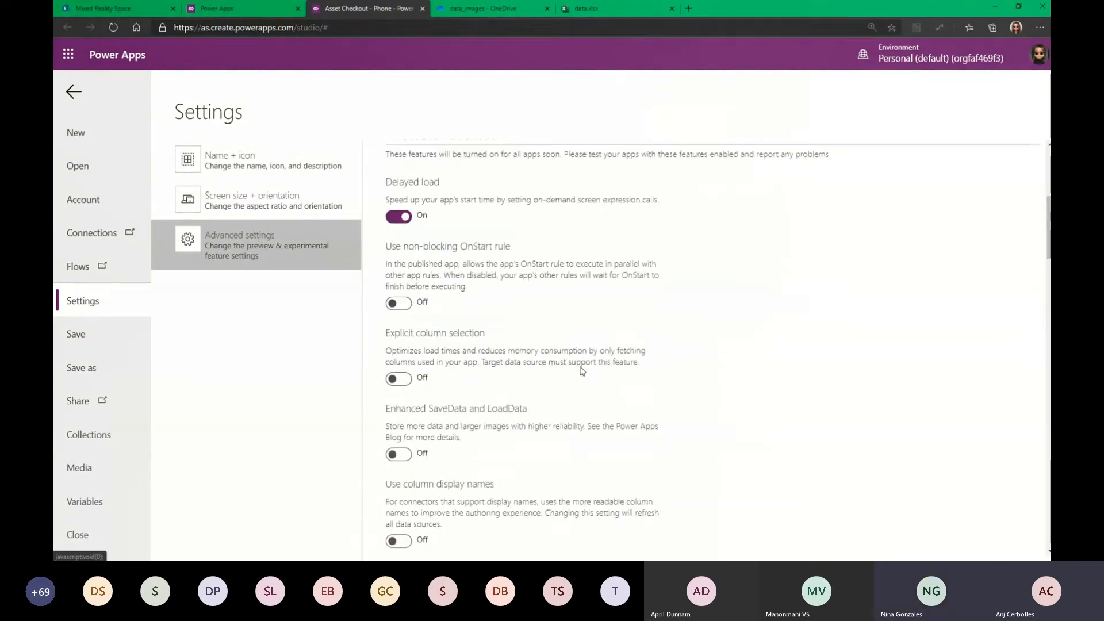
scroll(582, 370, down, 15)
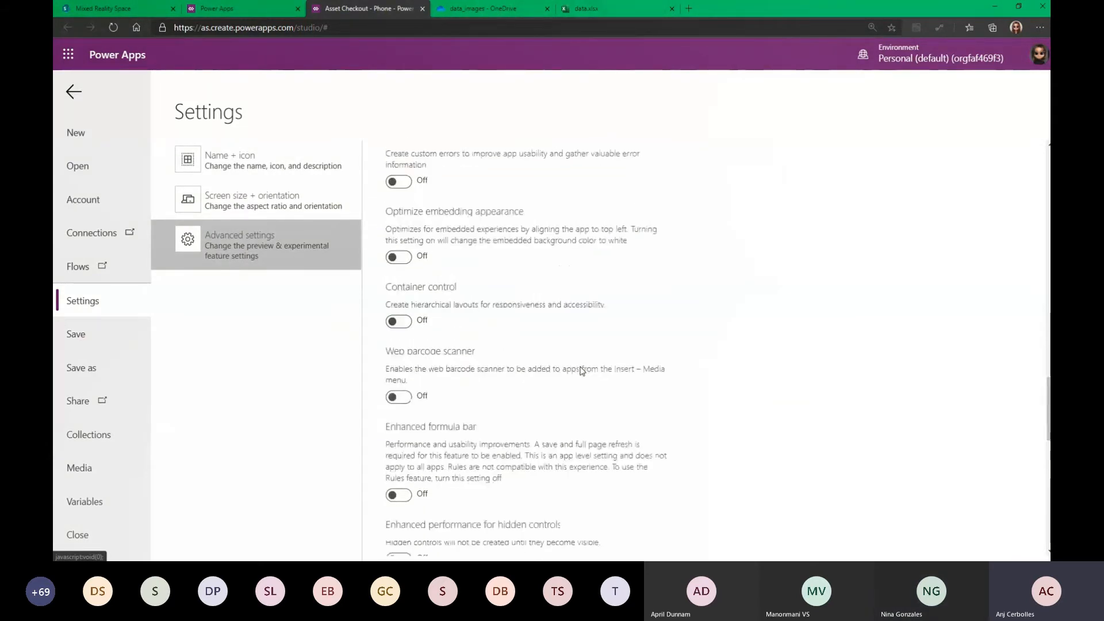
scroll(582, 371, down, 1)
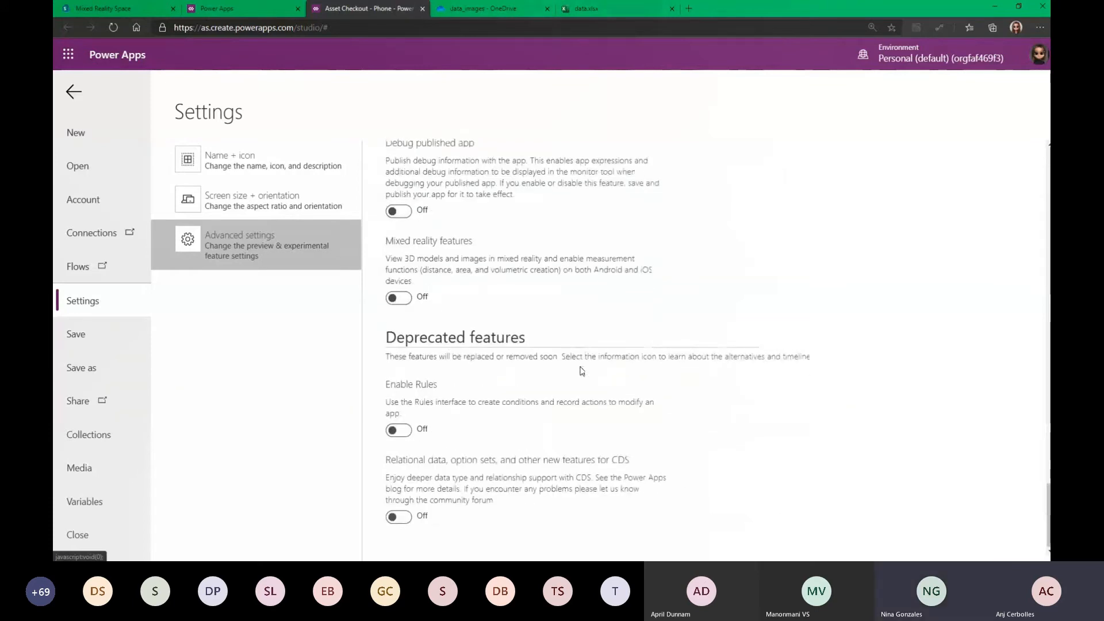
click(408, 302)
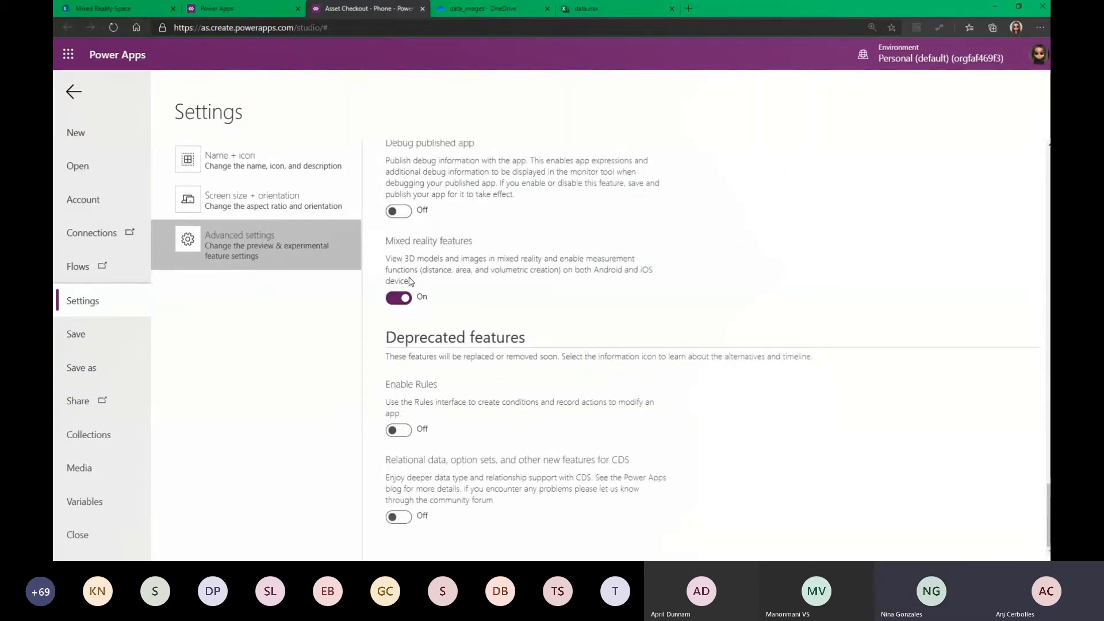
click(75, 93)
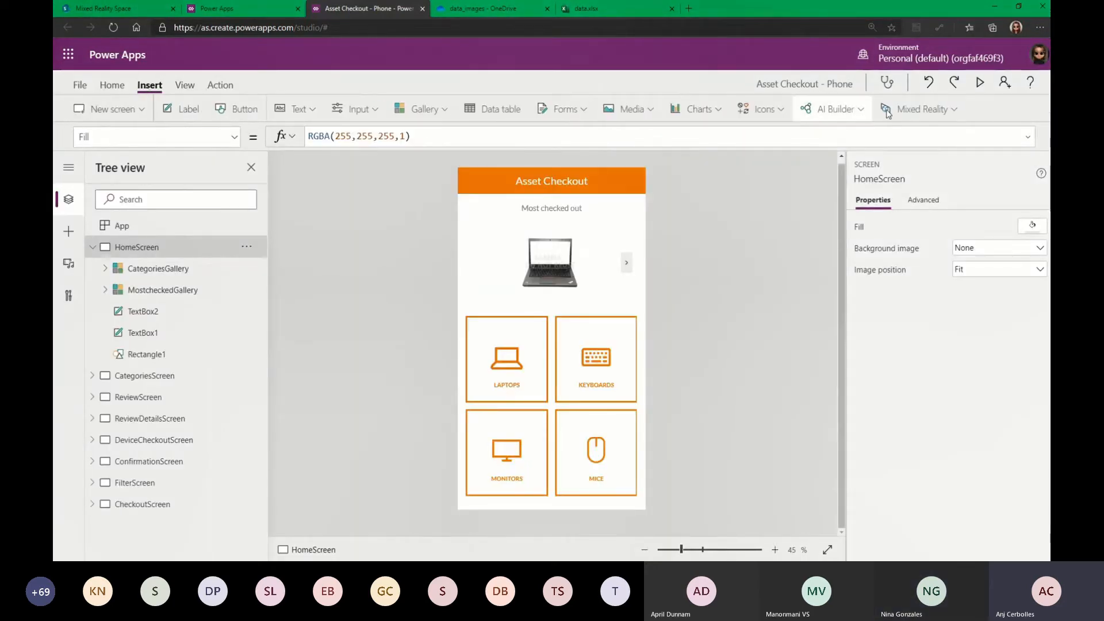
Check the available Mixed Reality controls, then open the Notebook's checkout page through the Laptops category.
click(952, 113)
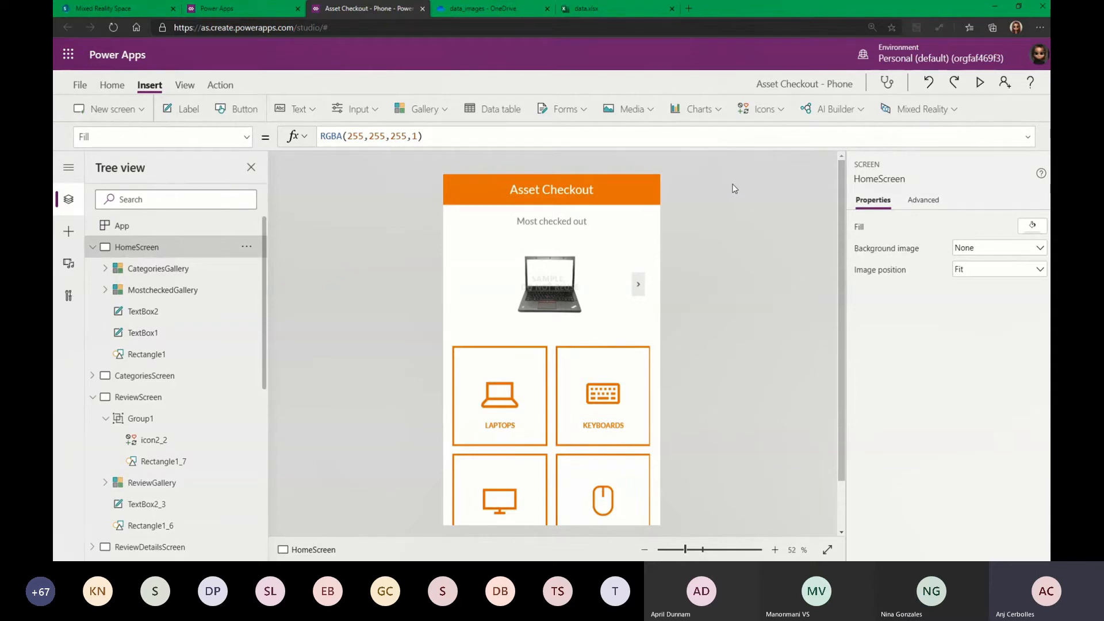
alt+click(500, 402)
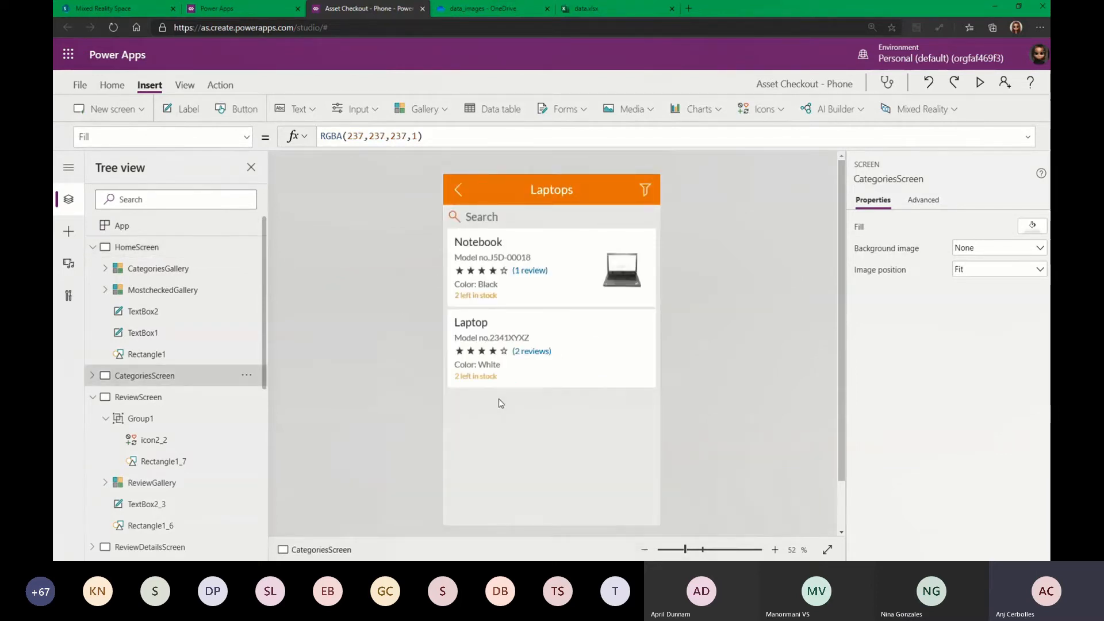
alt+click(537, 295)
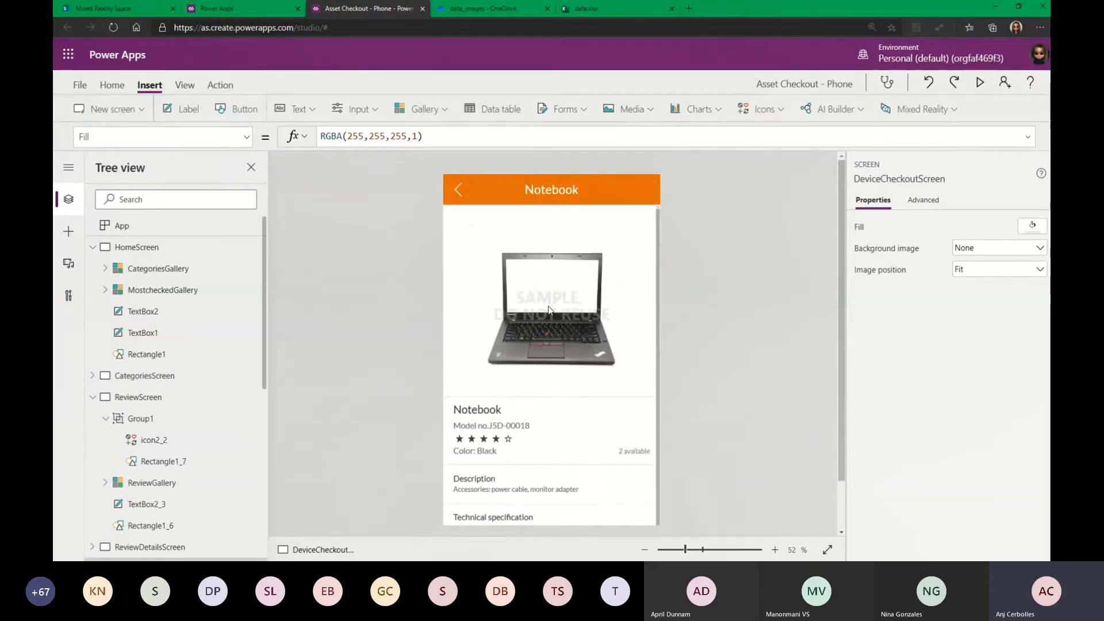
Upload the 3D models hololens, Laptop1, Laptop2, mouse1, mouse2 and standard_monitor from the local data_images folder to the OneDrive data_images folder.
key(ctrl+Tab)
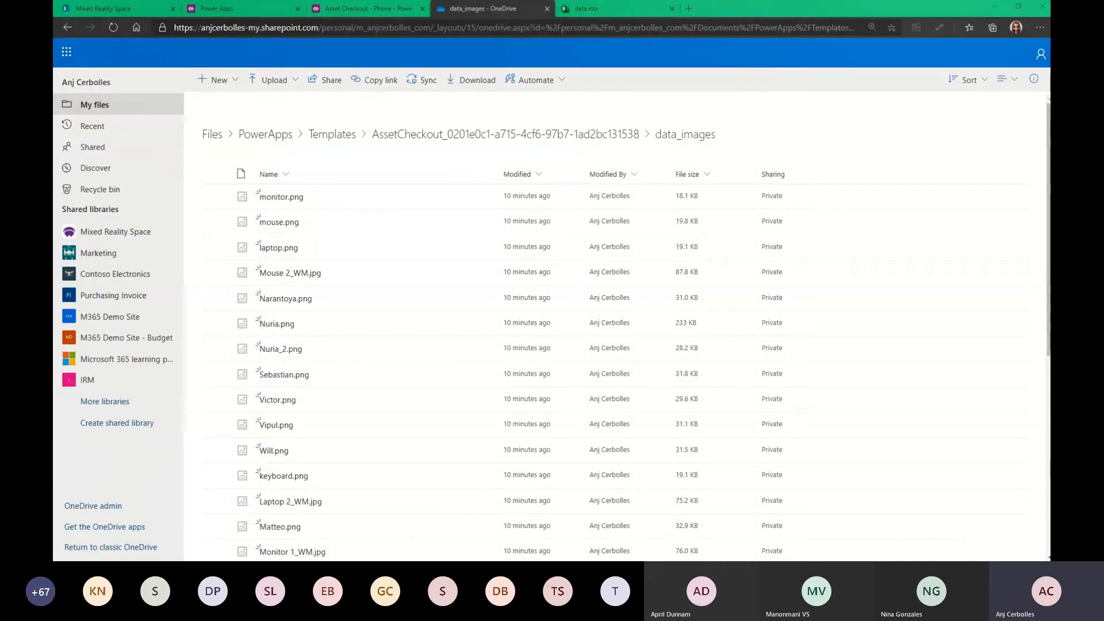
key(alt+Tab)
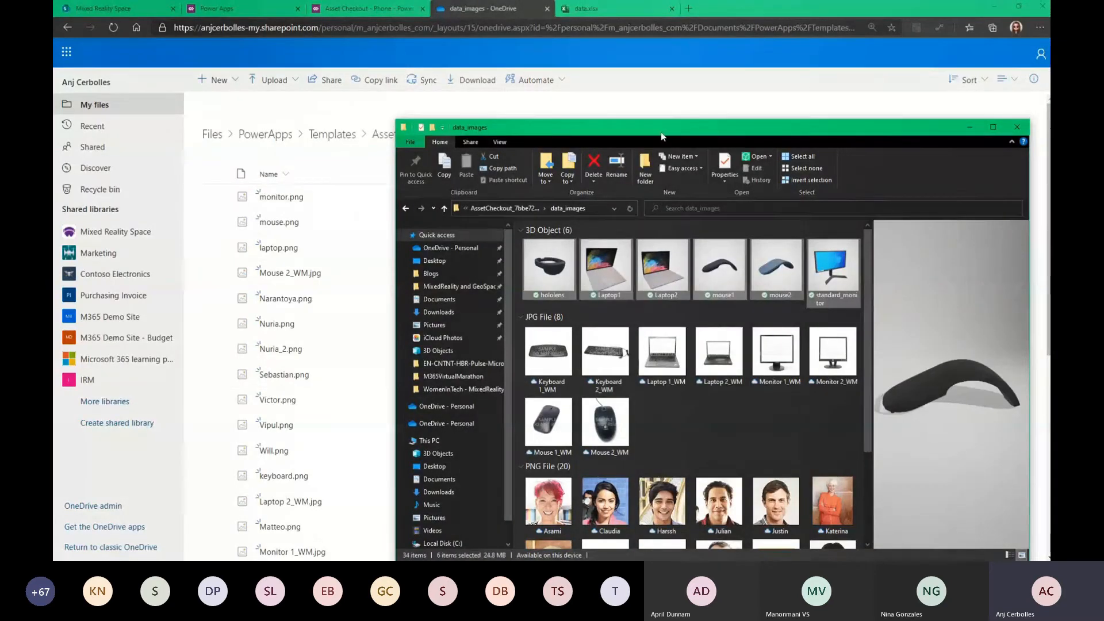
drag(661, 132, 748, 148)
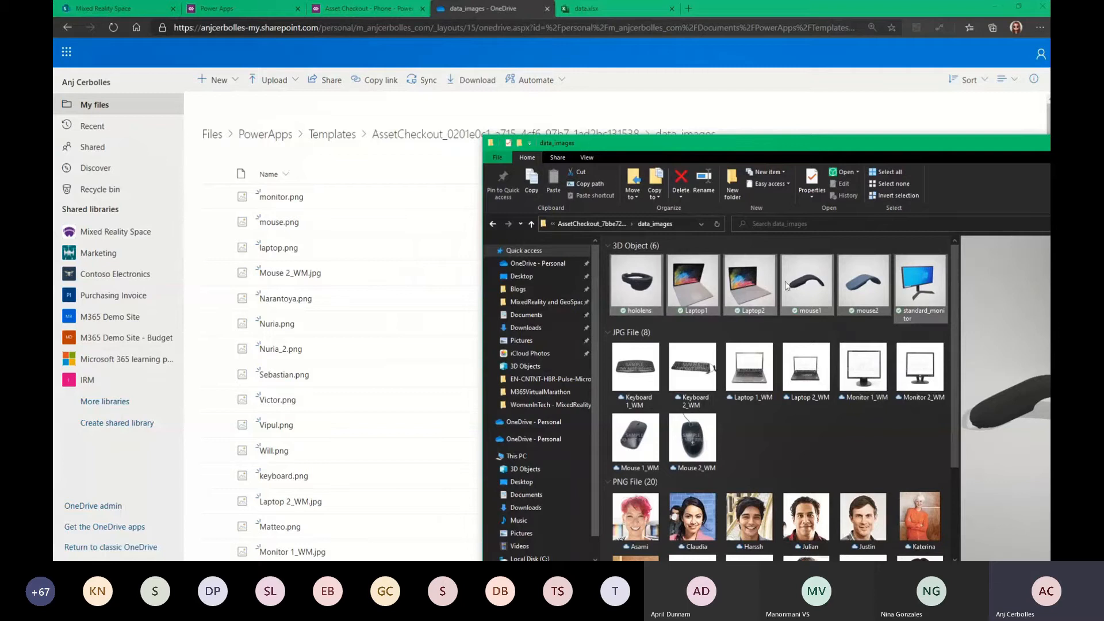
drag(744, 290, 373, 179)
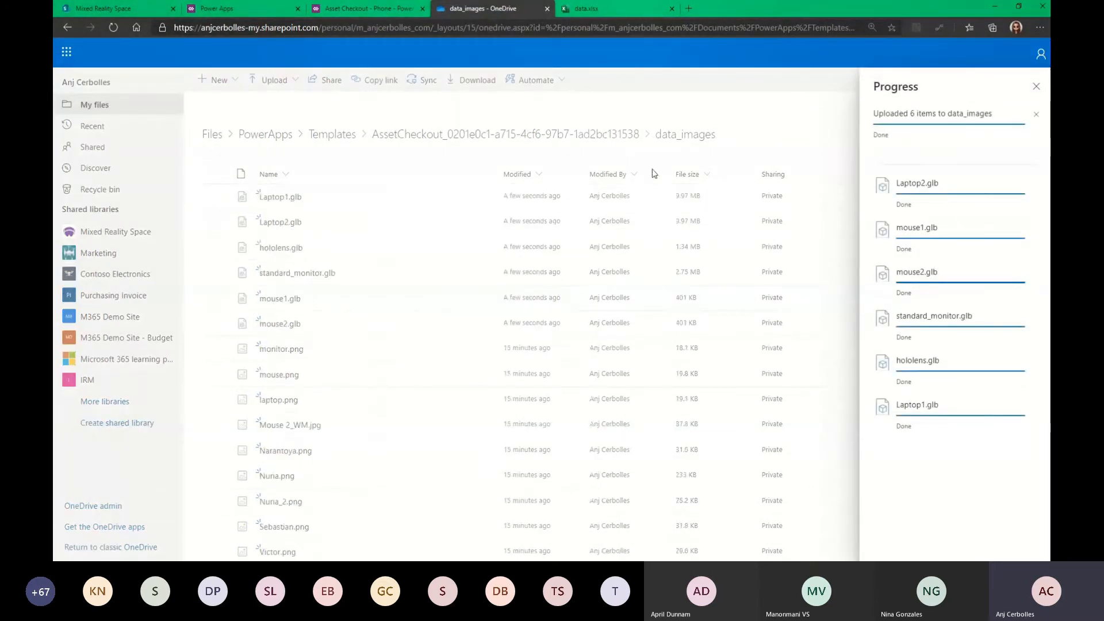
In the Products sheet of data.xlsx, set the ProductImage paths in G2:G5 to ./data_images/ Laptop1.glb, Laptop2.glb, mouse1.glb and mouse2.glb.
click(609, 11)
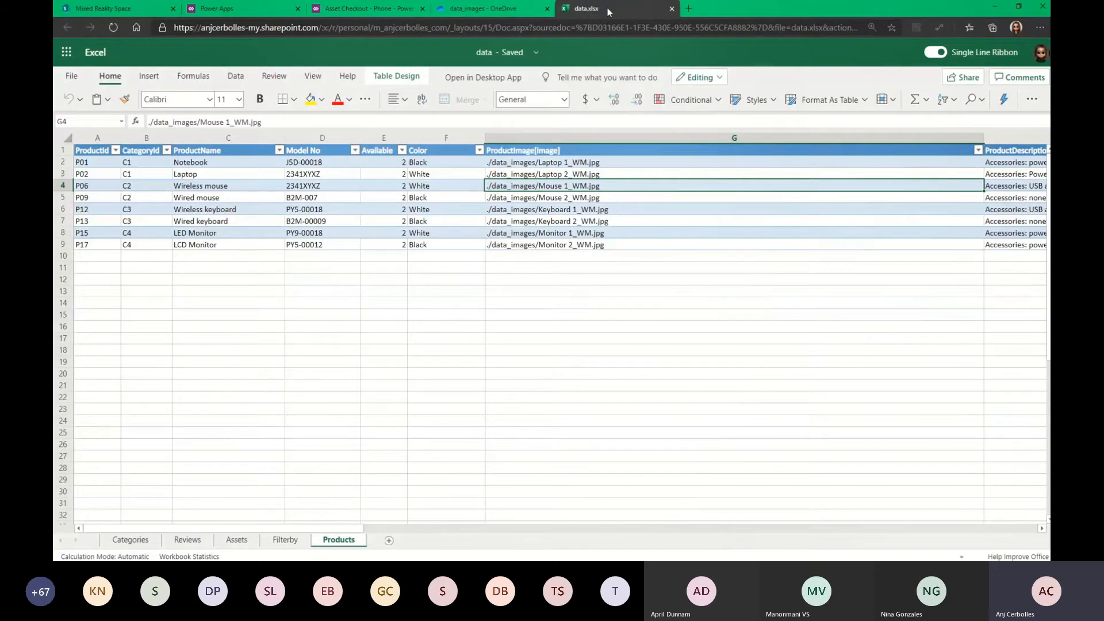
click(612, 166)
shift+click(611, 197)
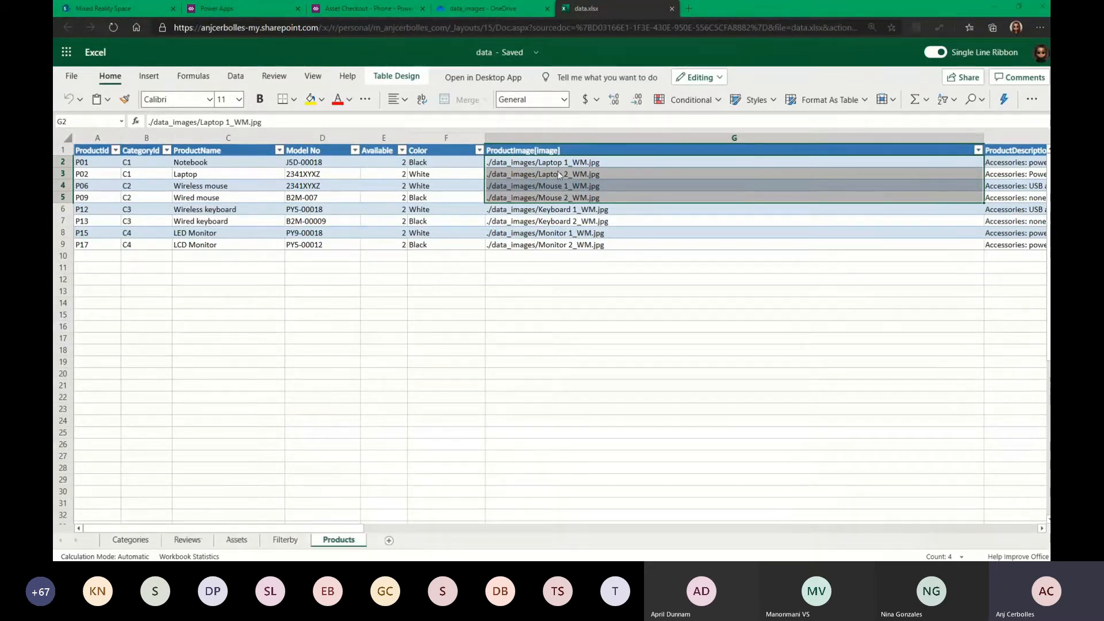
click(582, 164)
drag(606, 205, 607, 199)
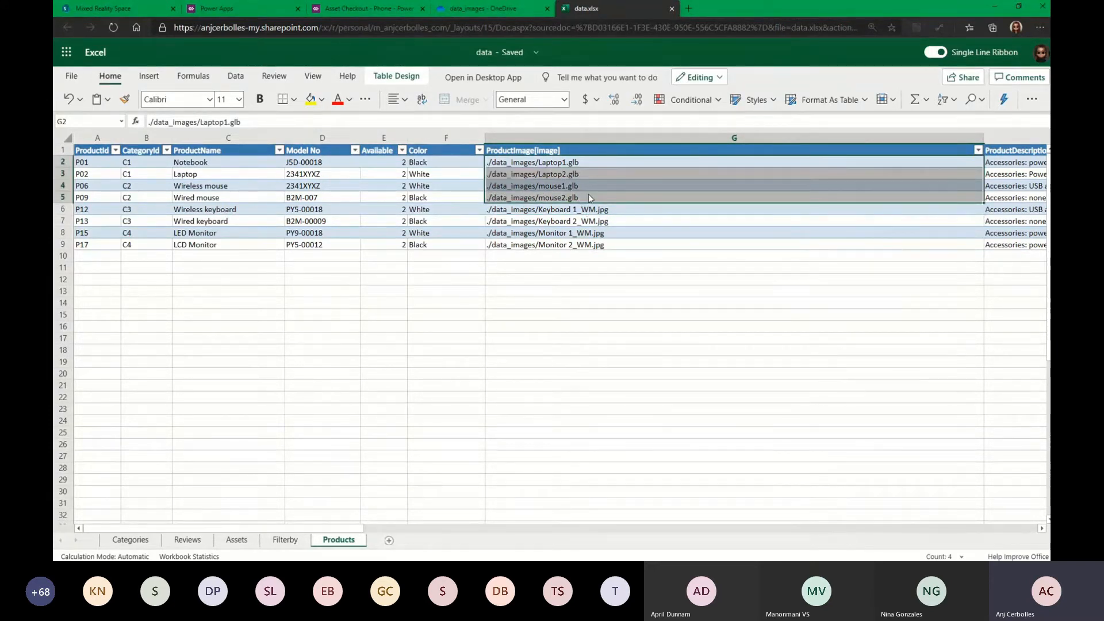
click(621, 234)
Back in Power Apps, replace the Notebook page's product image with a View in 3D control enlarged to about 515 by 473.
click(374, 7)
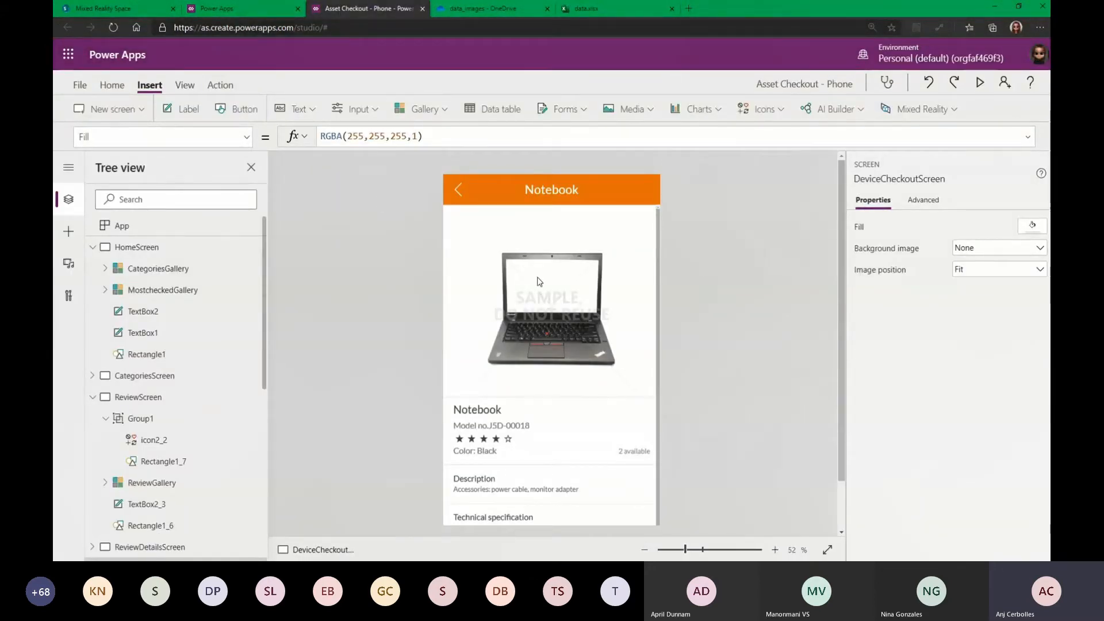
click(555, 308)
click(535, 313)
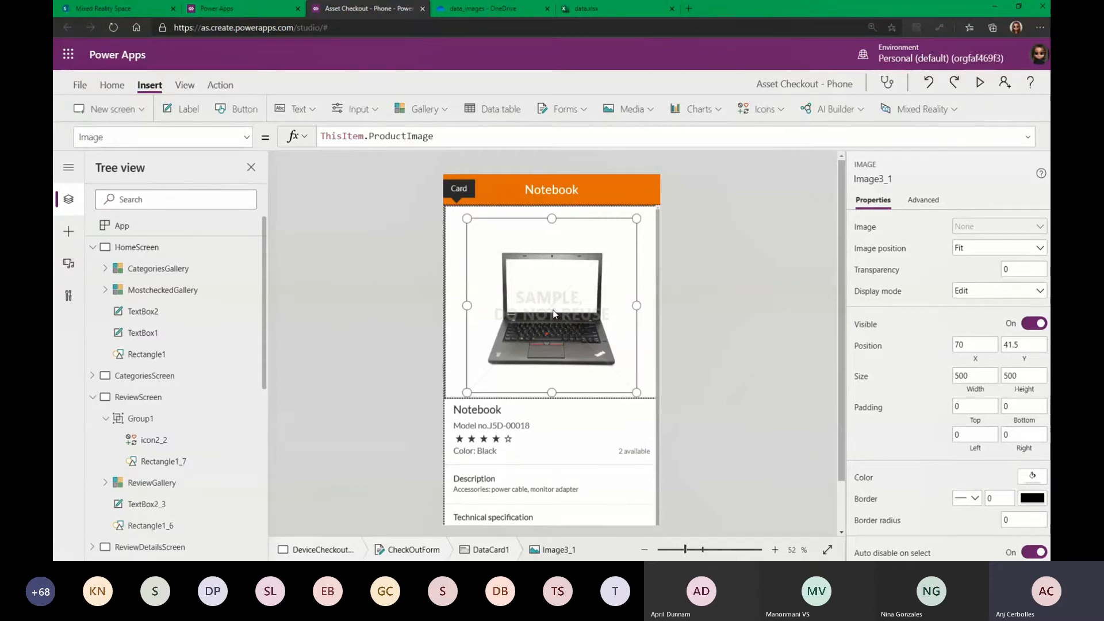
key(Delete)
click(631, 108)
click(634, 353)
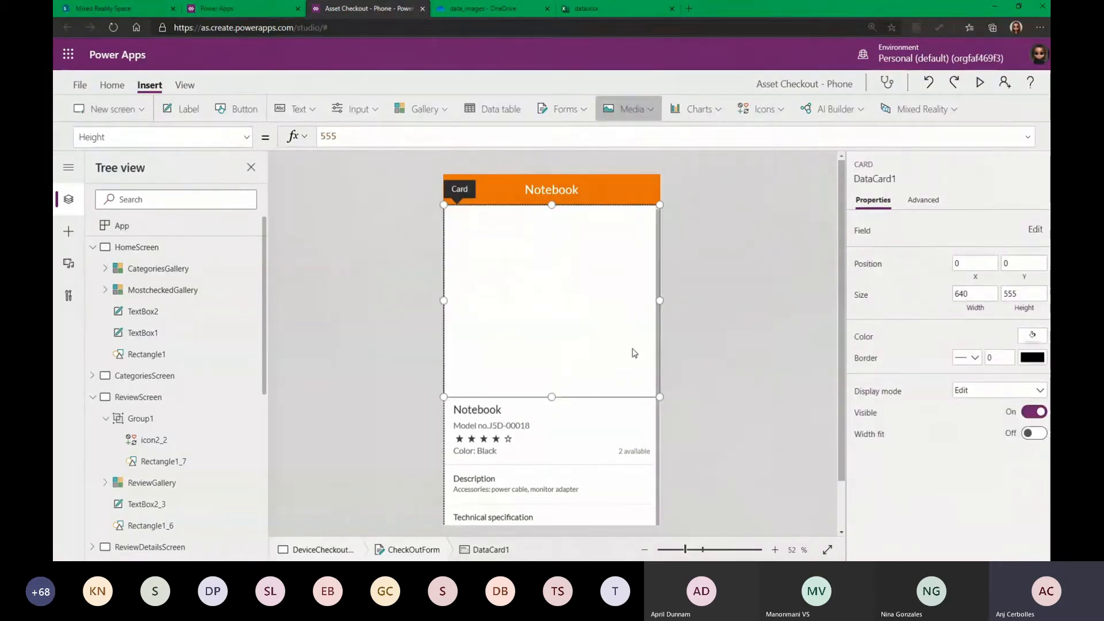
drag(575, 339, 632, 384)
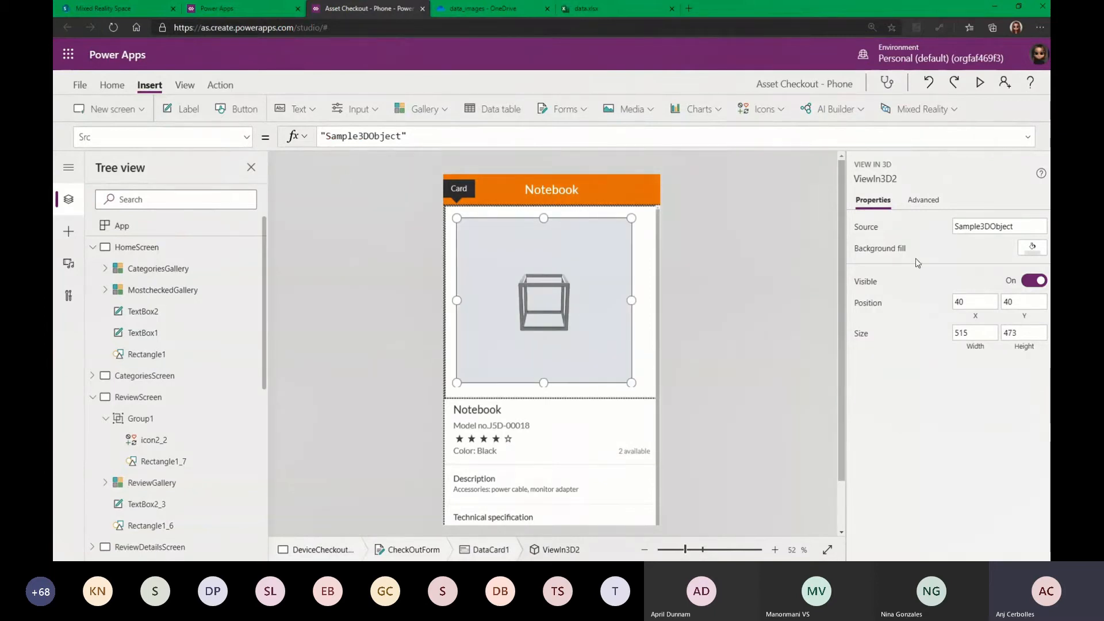
Review the View in 3D control's advanced properties and set its source to ThisItem.ProductImage.
click(921, 200)
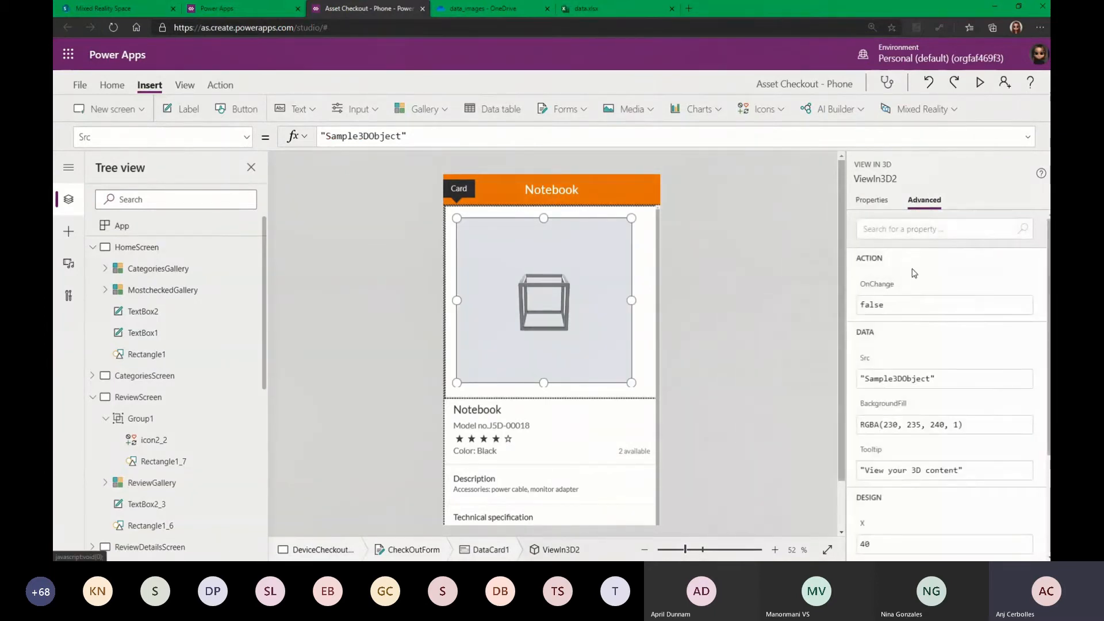
scroll(914, 274, down, 2)
scroll(911, 271, up, 2)
scroll(905, 270, down, 2)
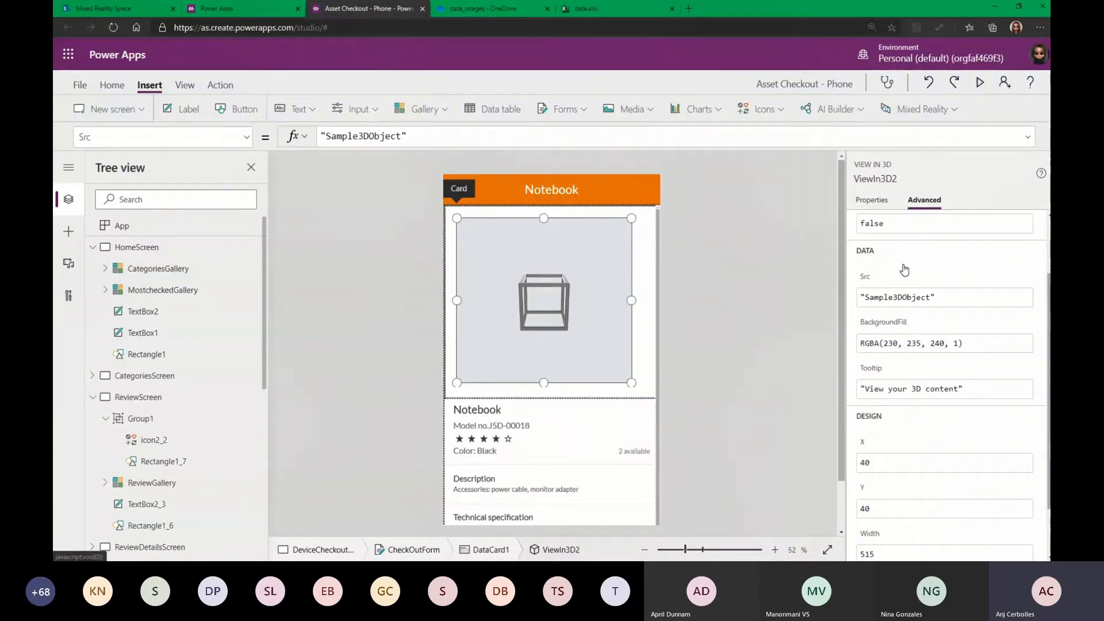
scroll(905, 271, down, 1)
scroll(899, 358, down, 2)
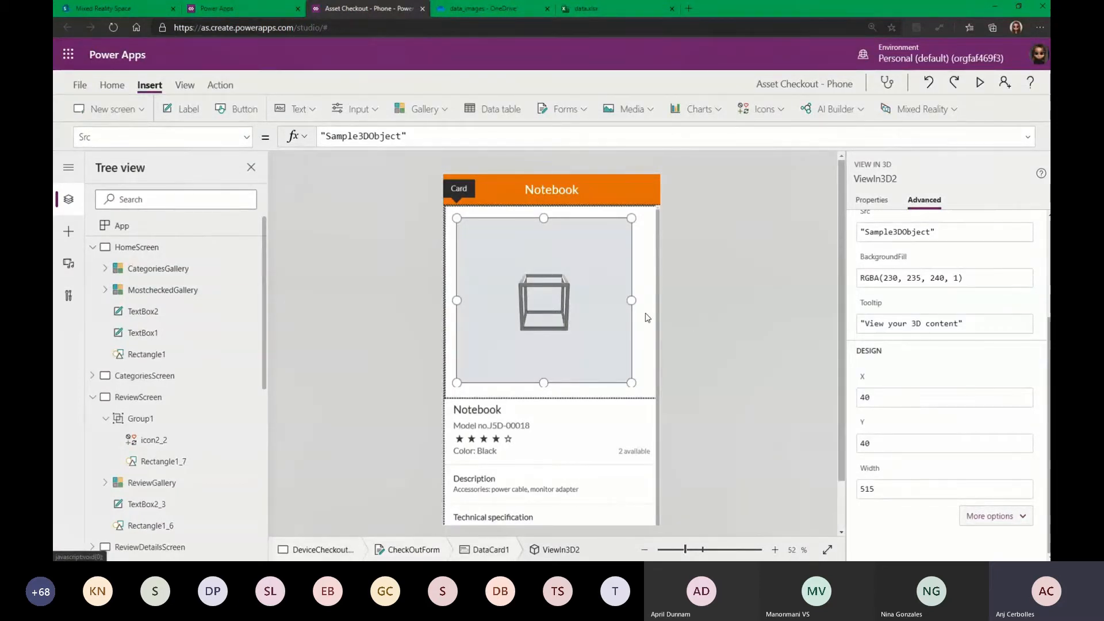
drag(321, 136, 409, 138)
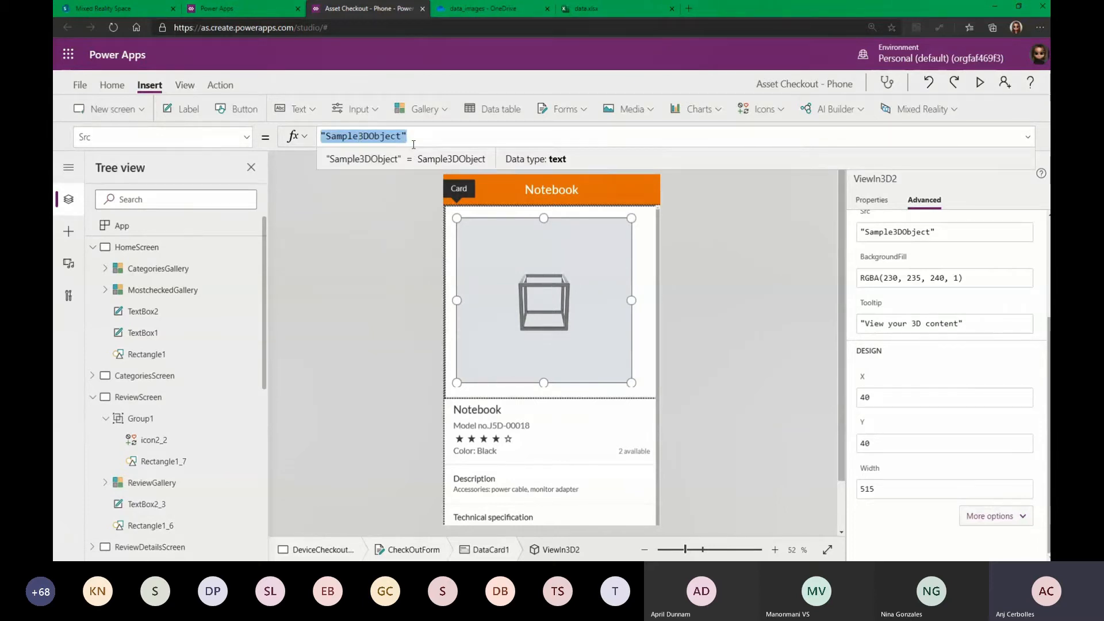
text(ThisItem)
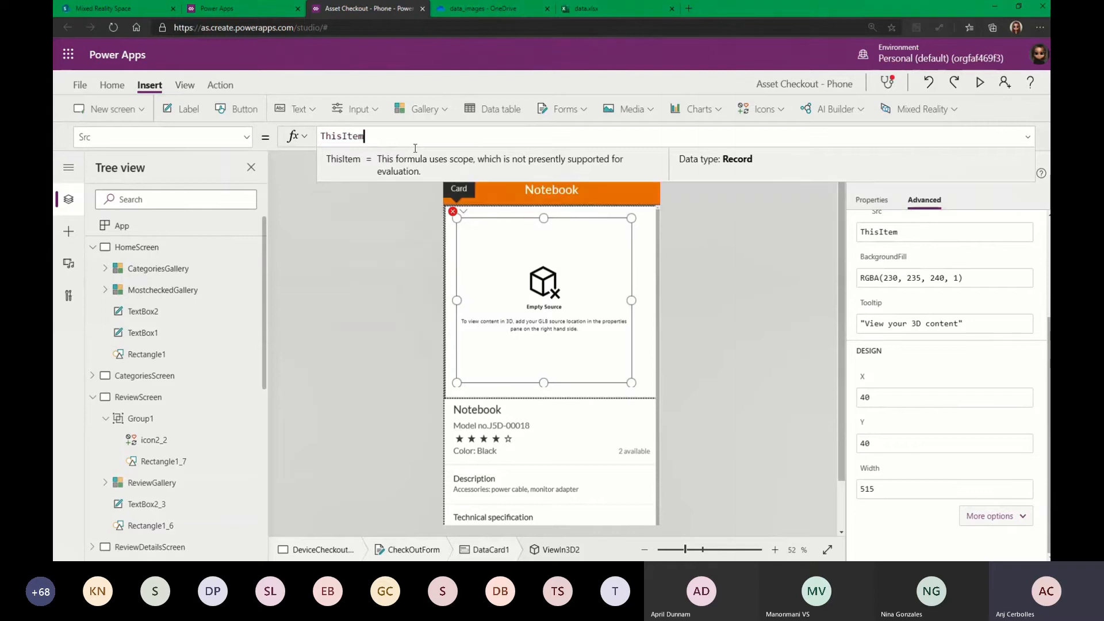
text(.)
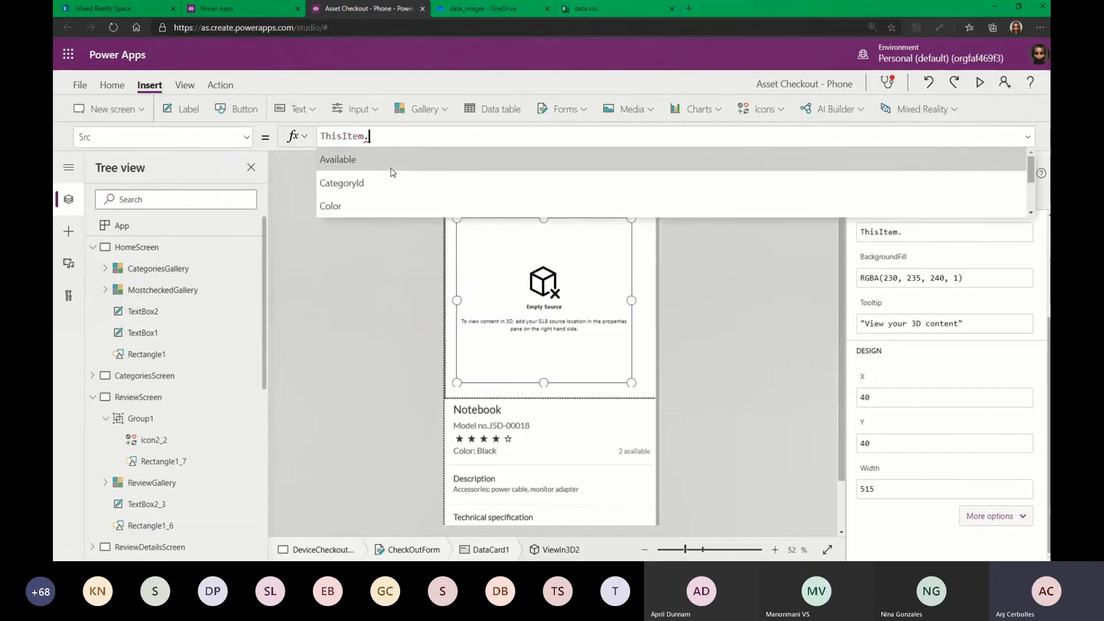
text(Product)
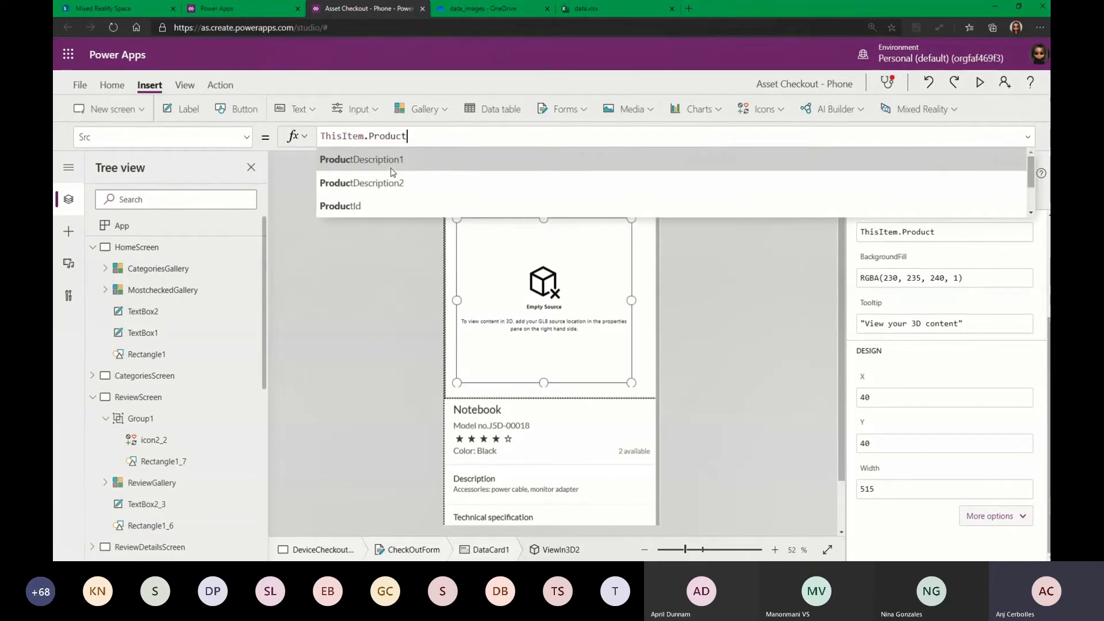
text(Image)
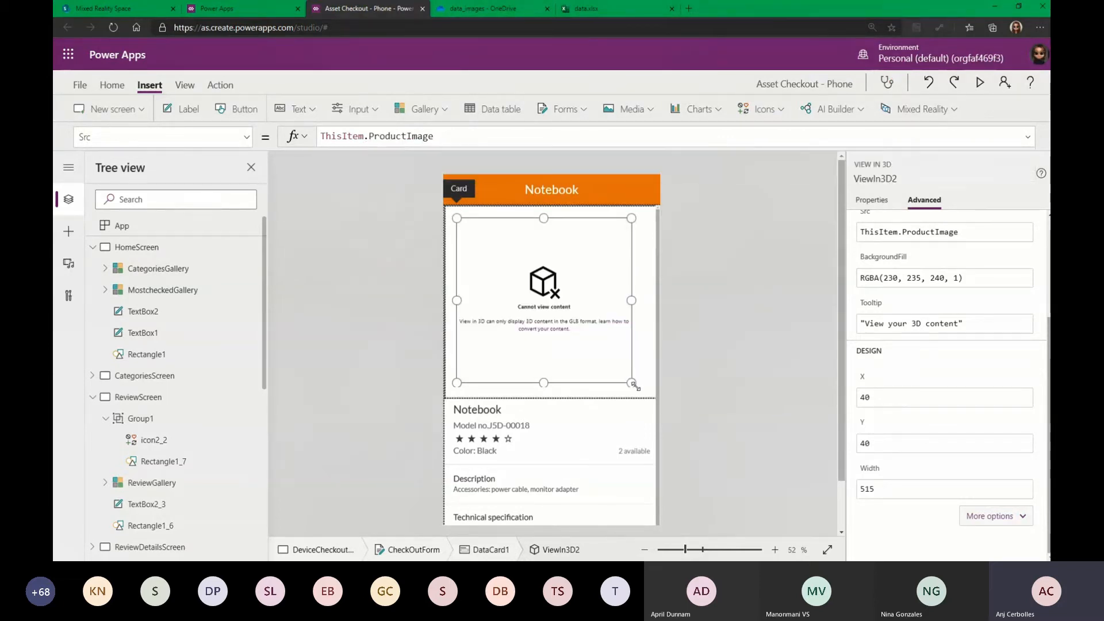
click(703, 337)
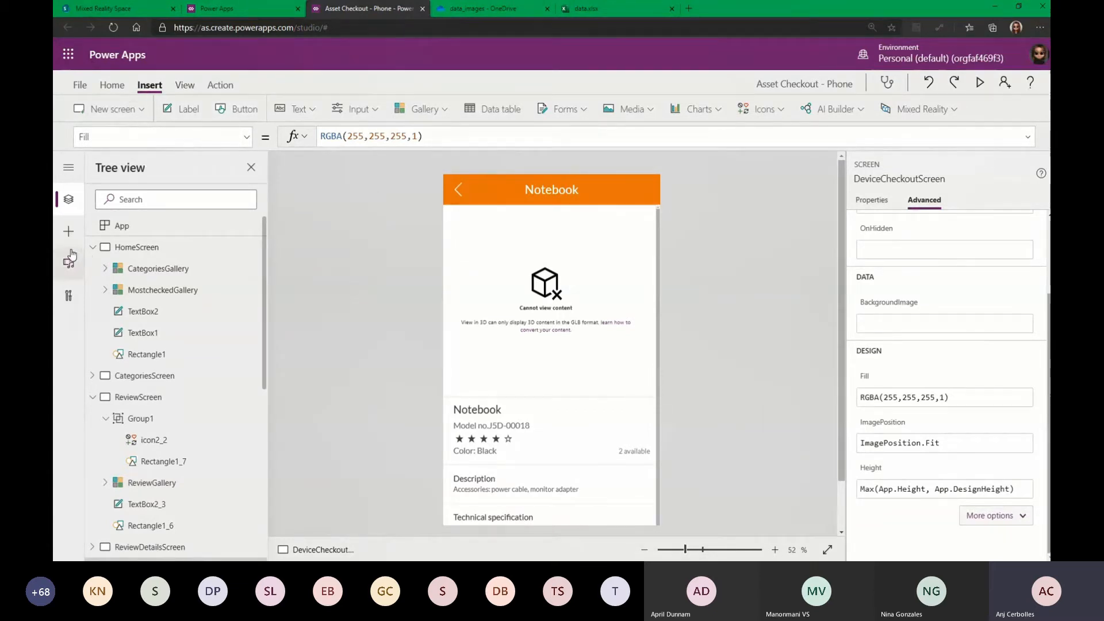
Refresh the Products data source and close the data source list.
click(184, 86)
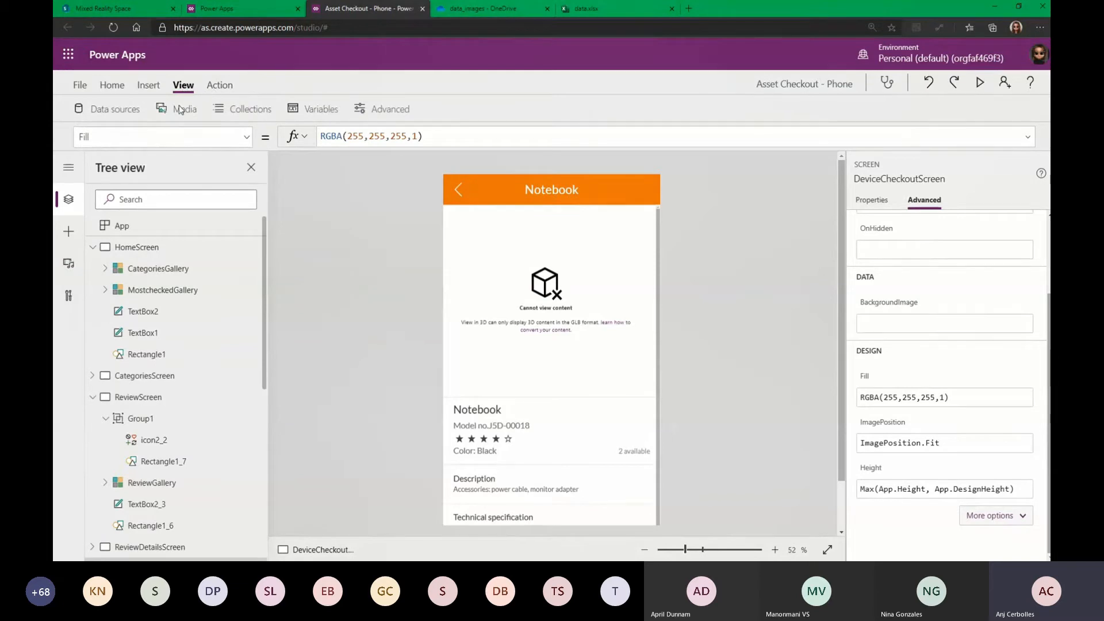
click(110, 109)
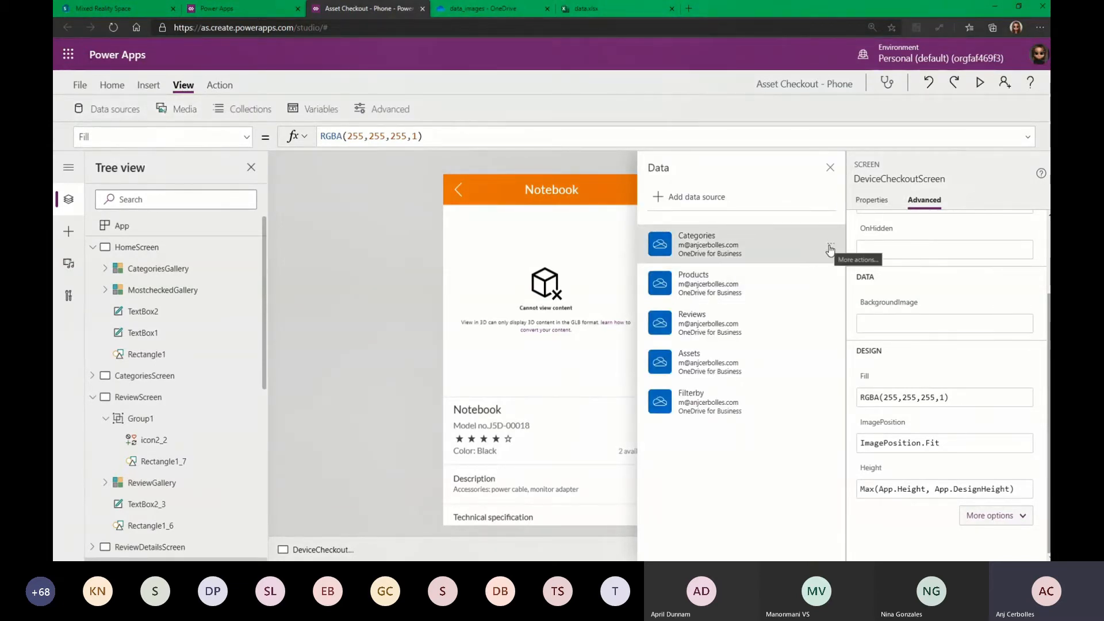
click(830, 283)
click(845, 305)
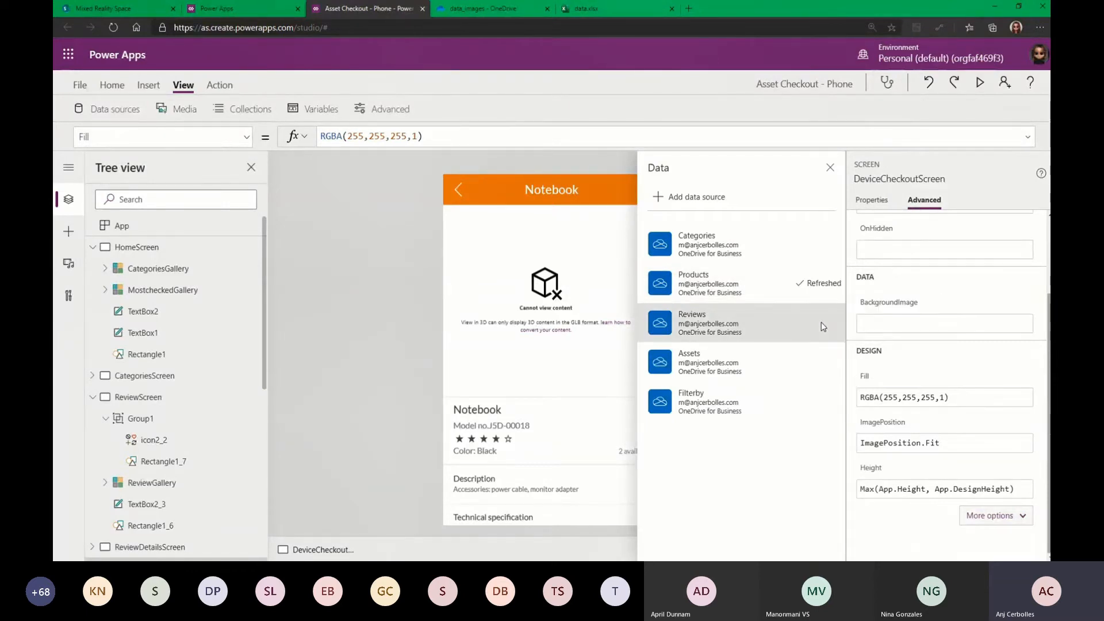
click(830, 168)
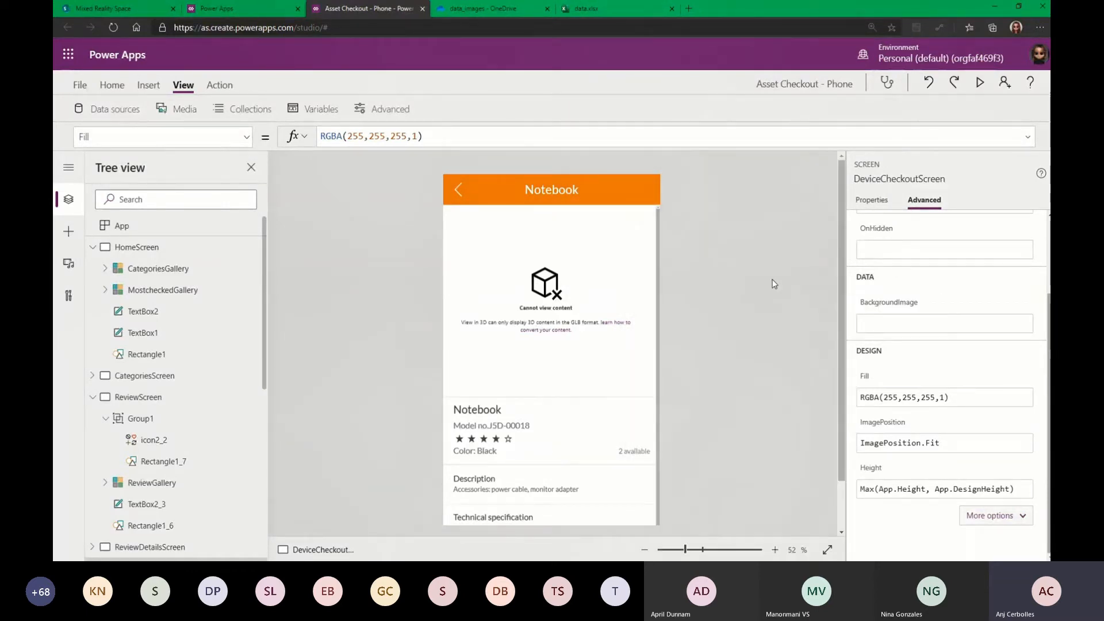
Save a copy of the app to the cloud as Asset Checkout - Demo and return to the canvas.
key(ctrl+shift+s)
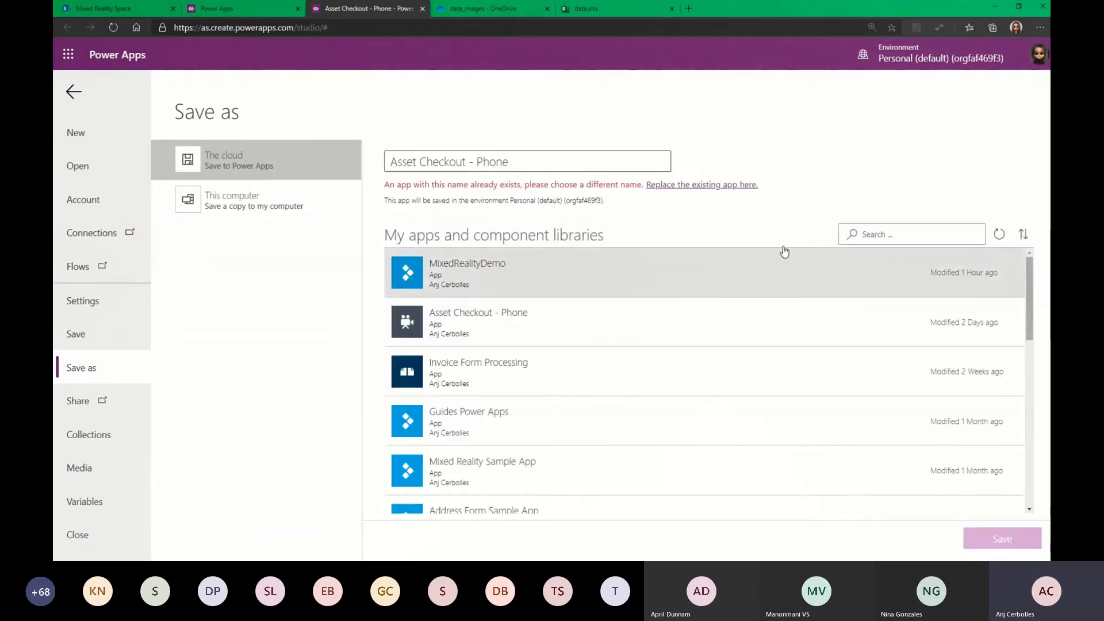
triple_click(546, 157)
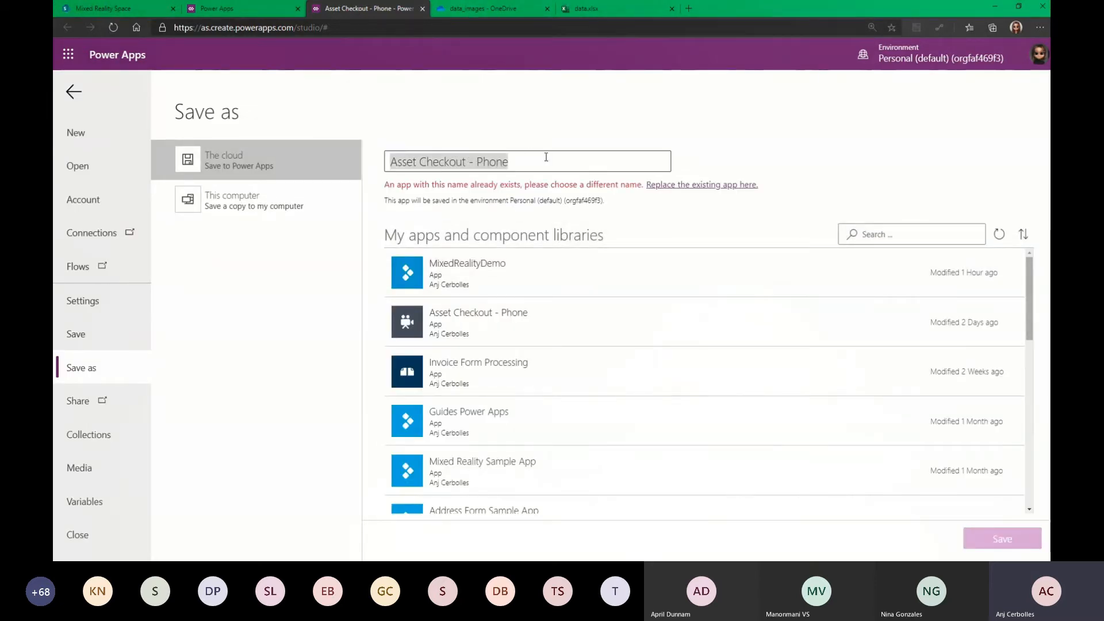
text(Asset)
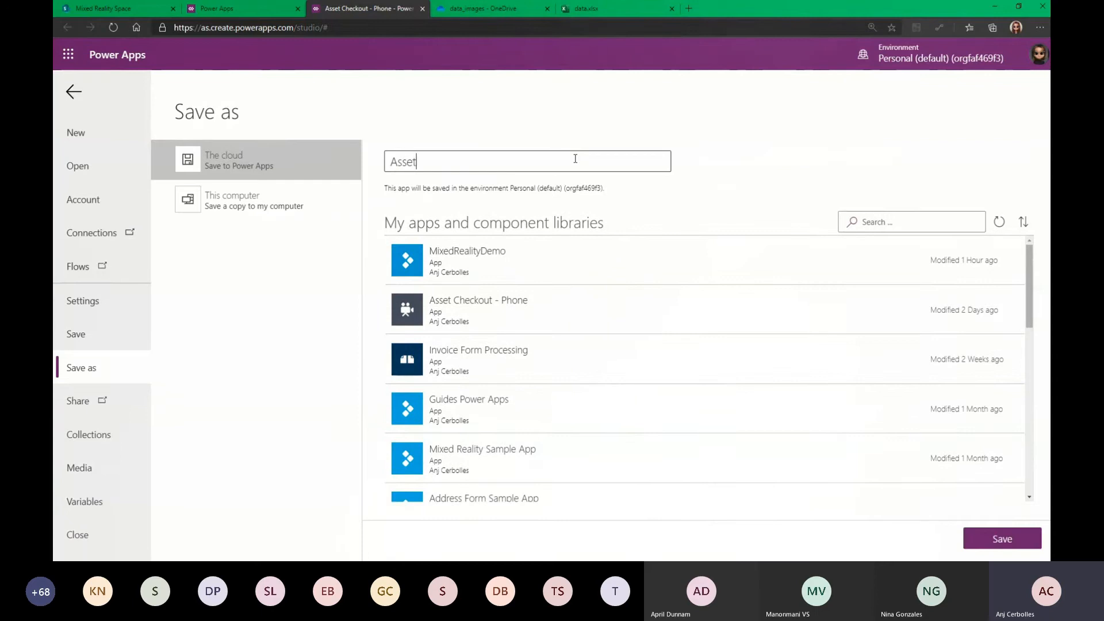
text( Checkout - Demo)
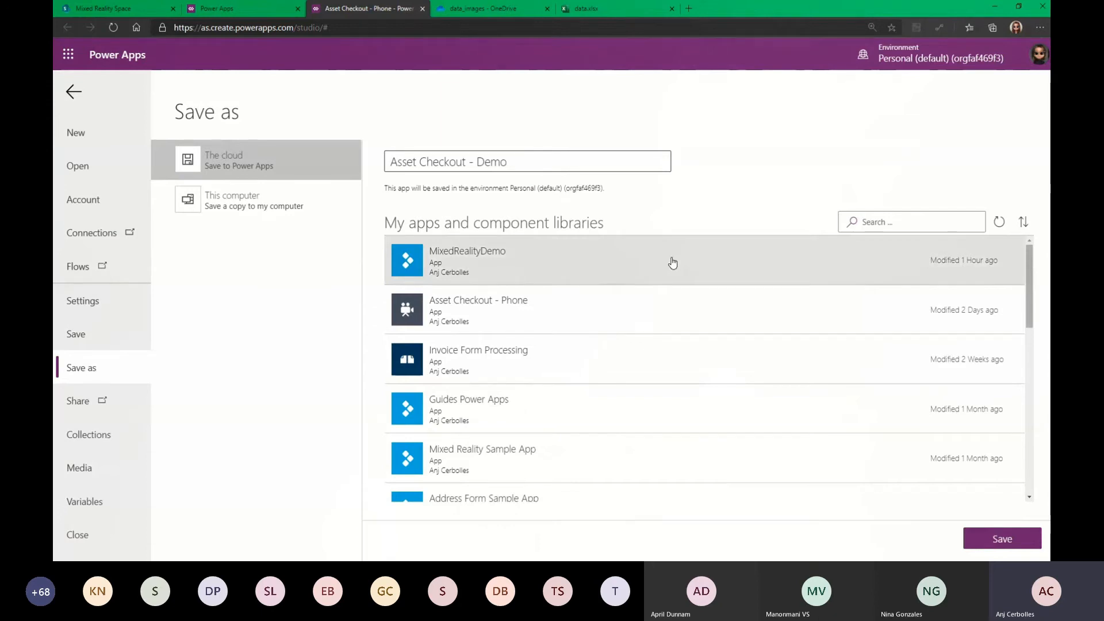
scroll(672, 263, down, 4)
click(1002, 539)
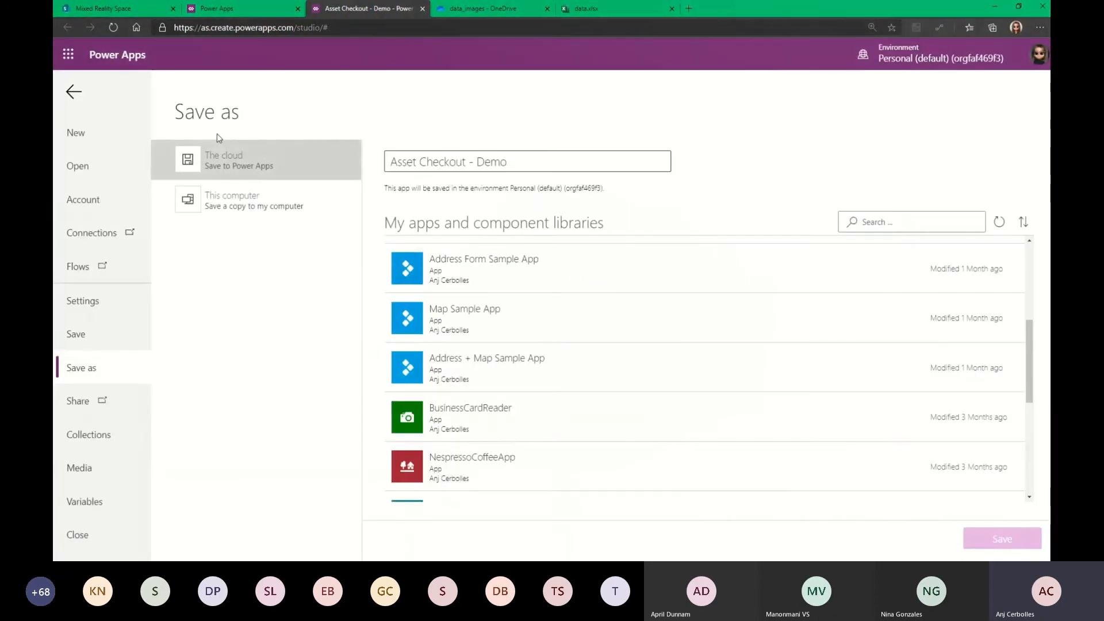
click(73, 93)
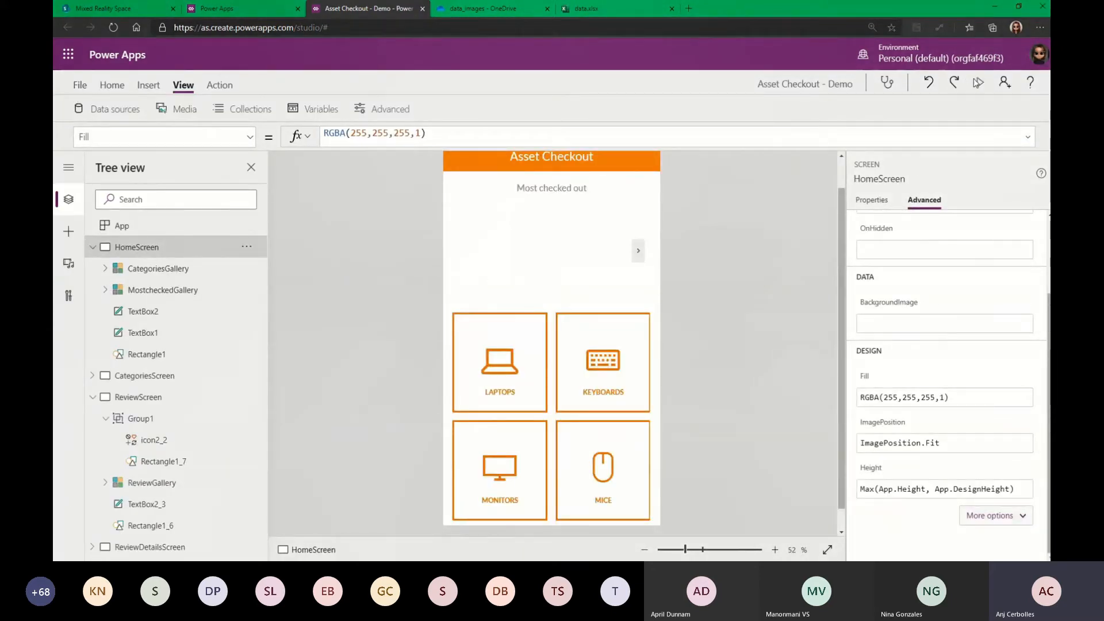
Preview the app, open the Notebook product from the home screen, rotate its 3D model and exit the preview.
click(979, 82)
click(488, 349)
click(555, 185)
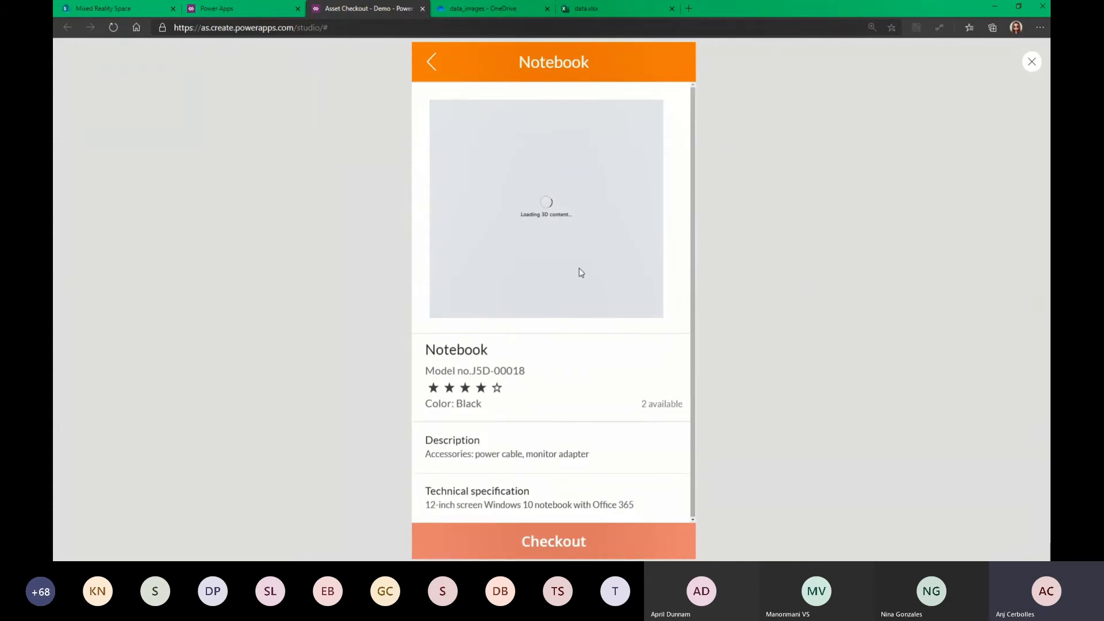
drag(528, 231, 439, 109)
click(1032, 61)
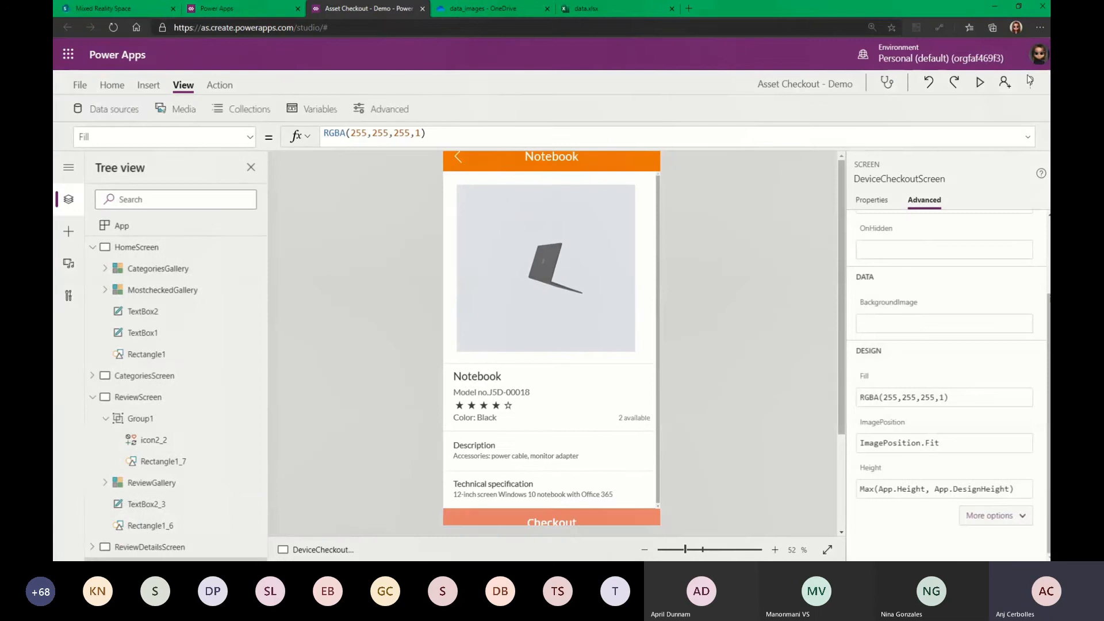
Switch to the MixedRealityDemo app in Power Apps Studio and read the shelf records in the App object's OnStart formula.
key(alt+Tab)
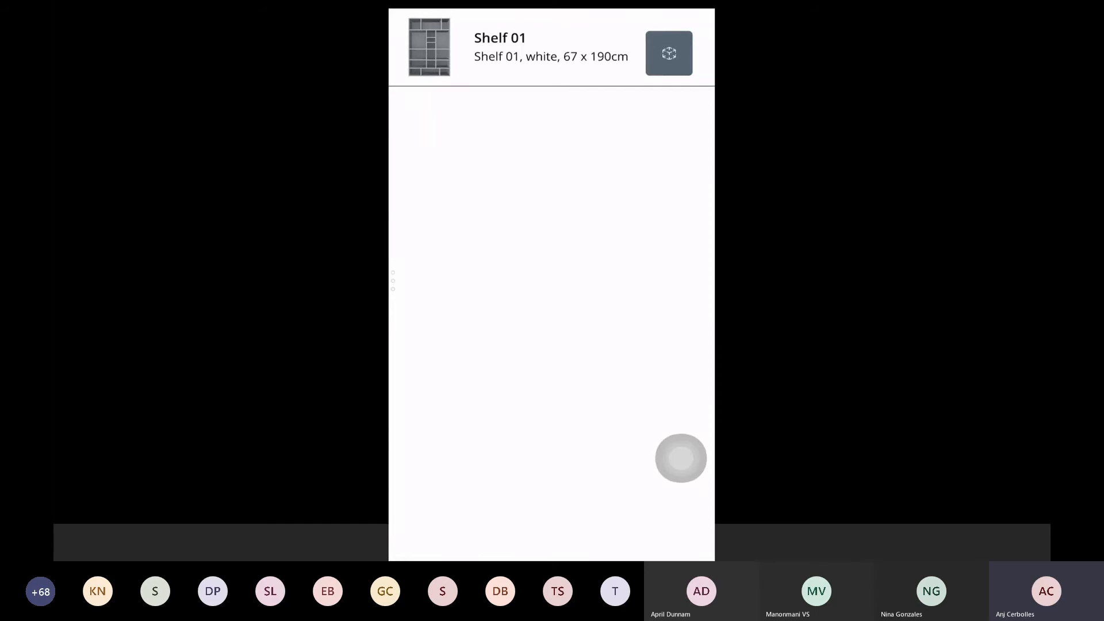
key(alt+Tab)
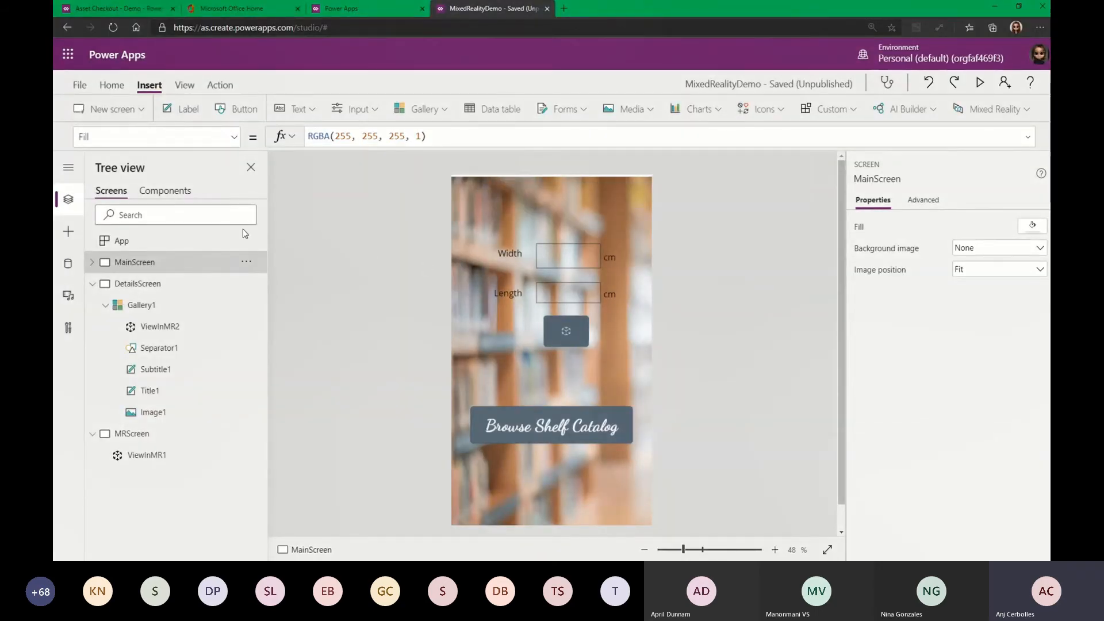
click(172, 241)
drag(350, 149, 350, 402)
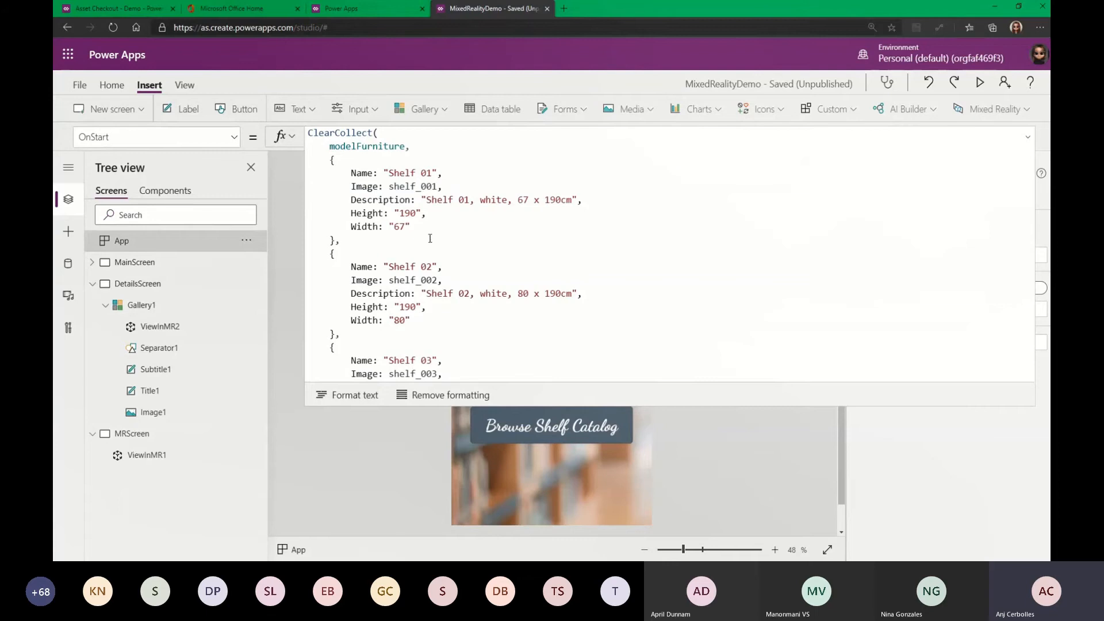
click(426, 267)
scroll(426, 313, down, 2)
scroll(426, 313, down, 2)
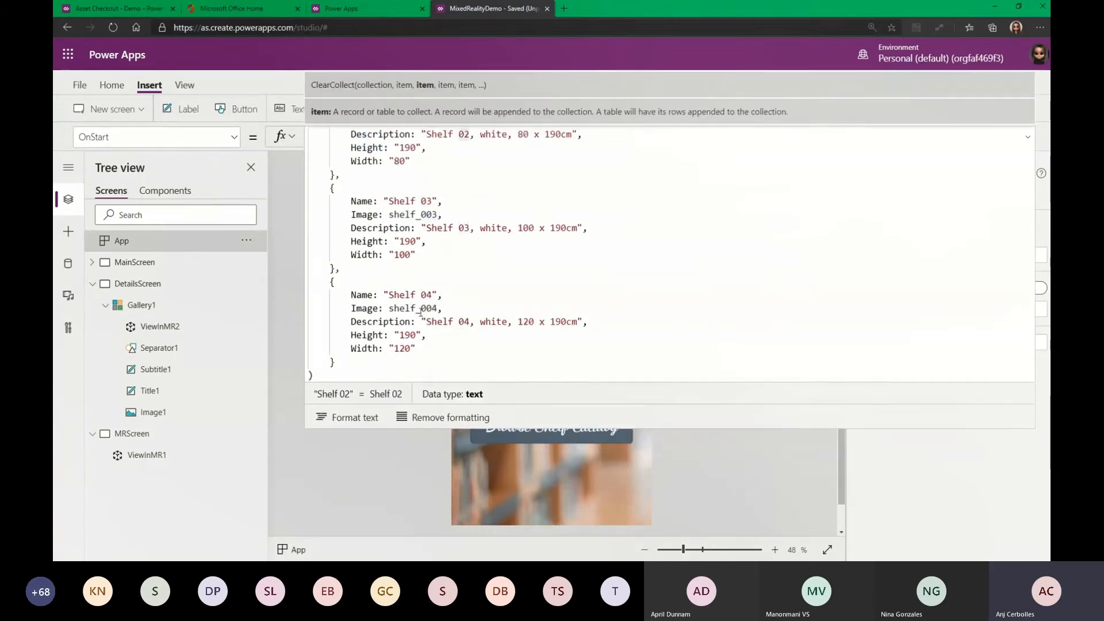
scroll(421, 305, up, 4)
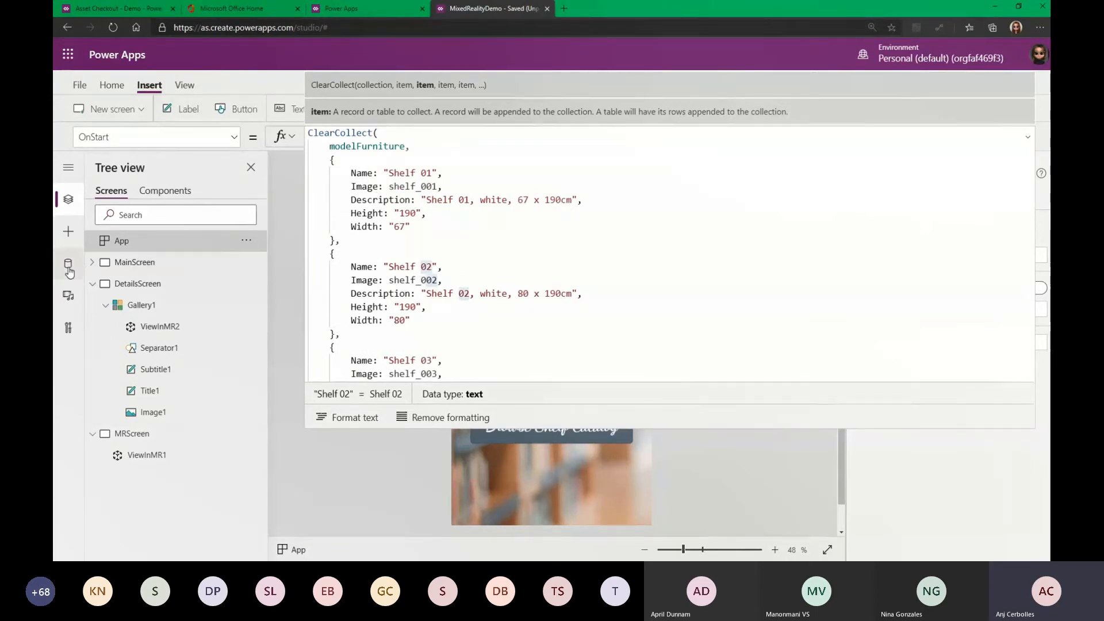
Check the shelf images in the app's media and return to the tree of screens.
click(68, 297)
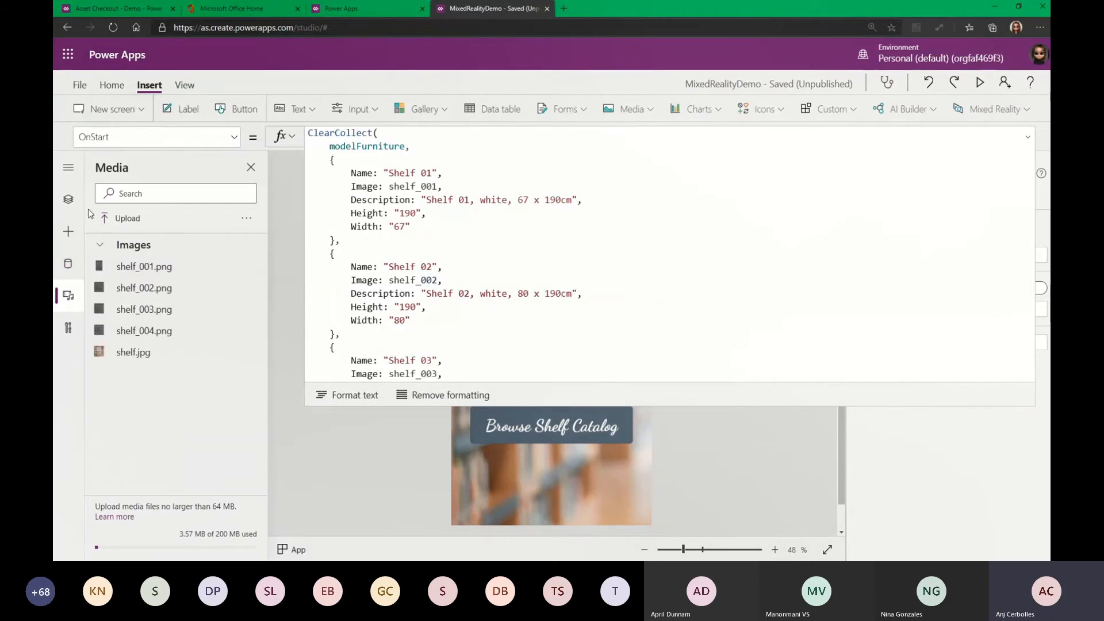
click(70, 200)
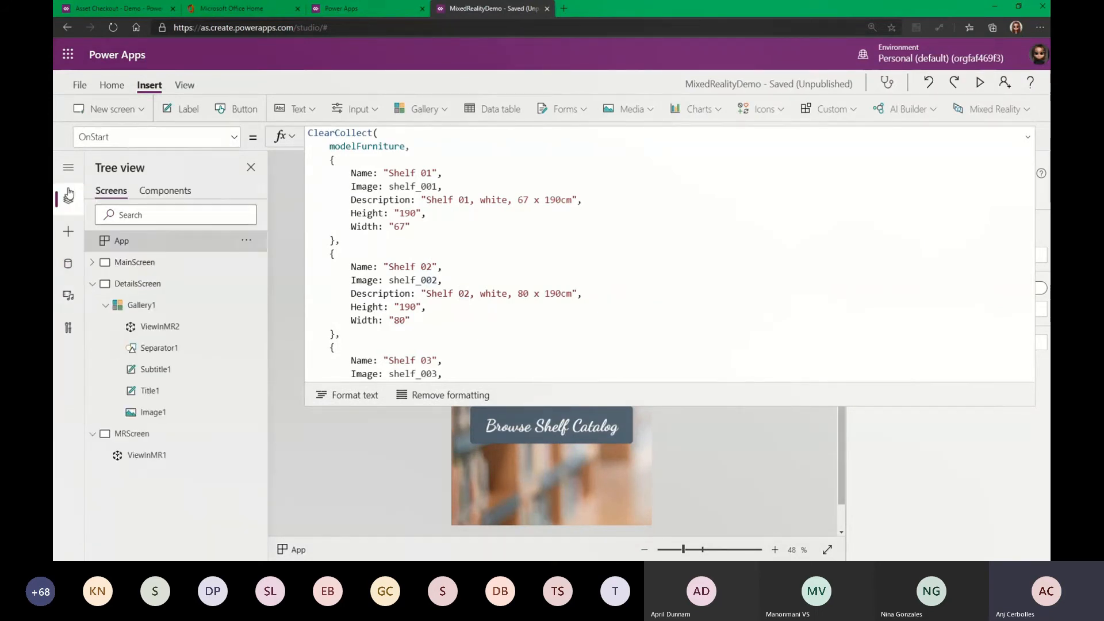
click(69, 168)
click(64, 172)
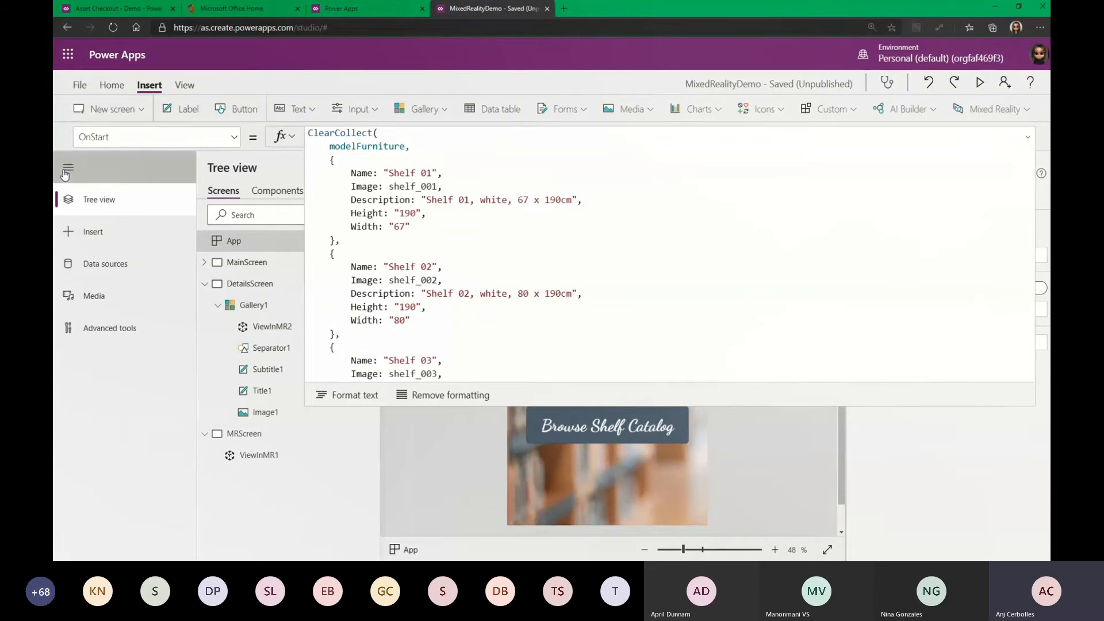
Examine the Description, Height and Width fields of the shelf records in the OnStart formula, and collapse the formula bar.
click(448, 201)
scroll(448, 225, down, 1)
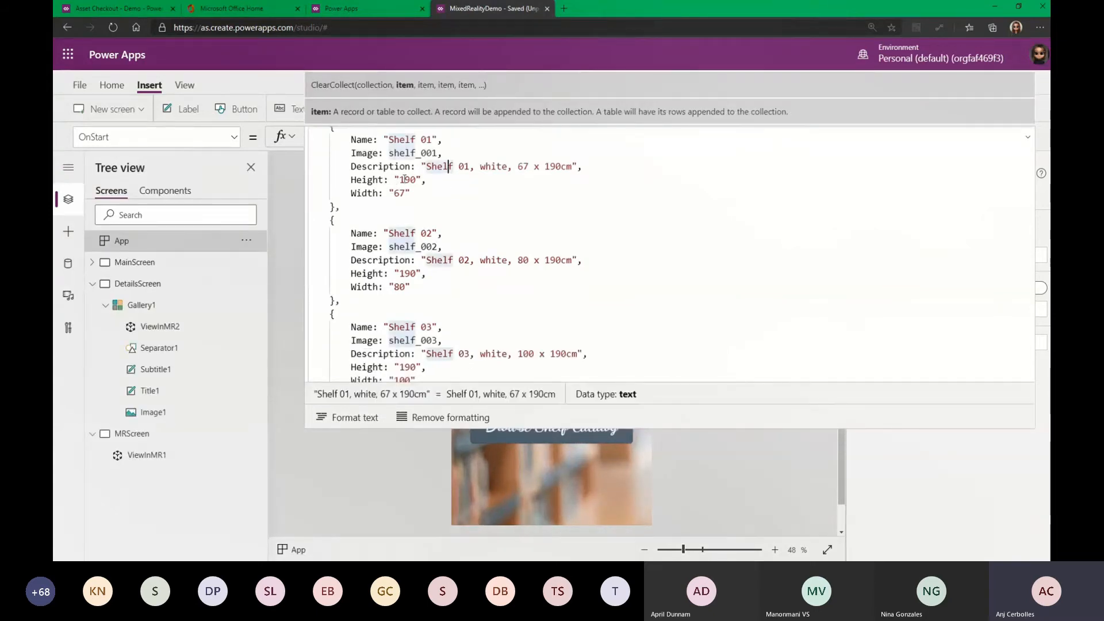
double_click(371, 195)
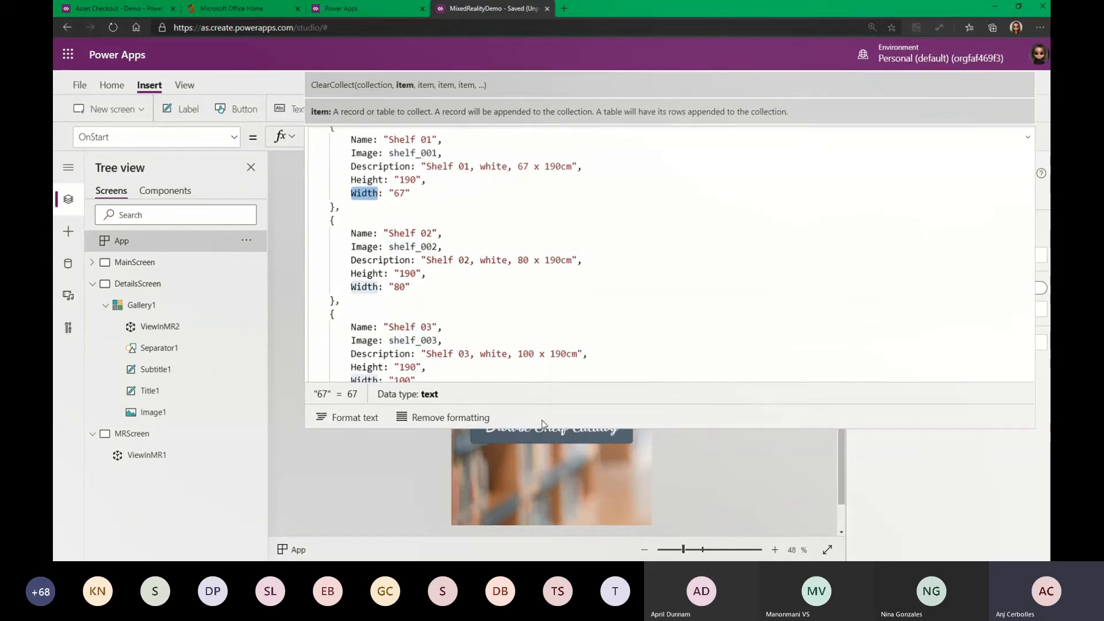
drag(528, 425, 420, 173)
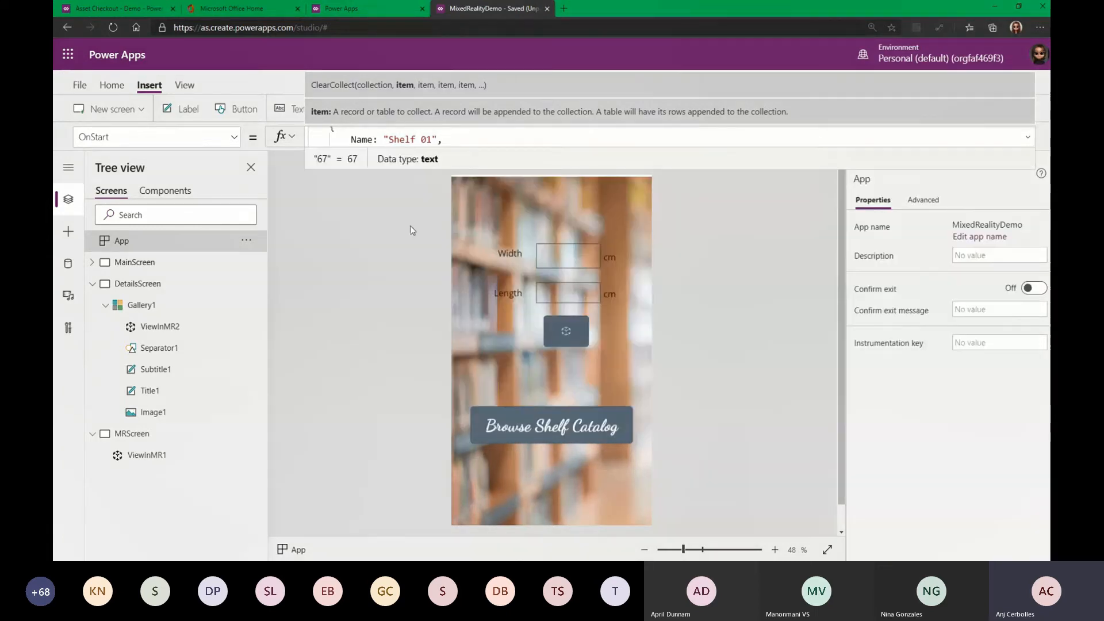
Look through the insertable Mixed Reality controls and select the existing Measure in MR control on MainScreen.
click(431, 213)
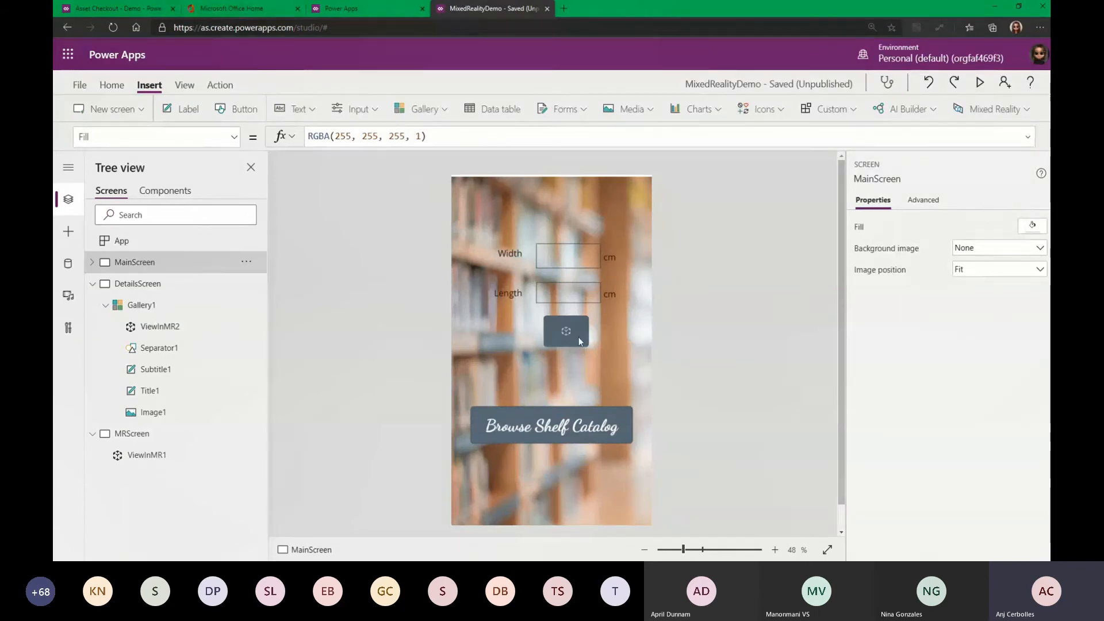
click(1023, 110)
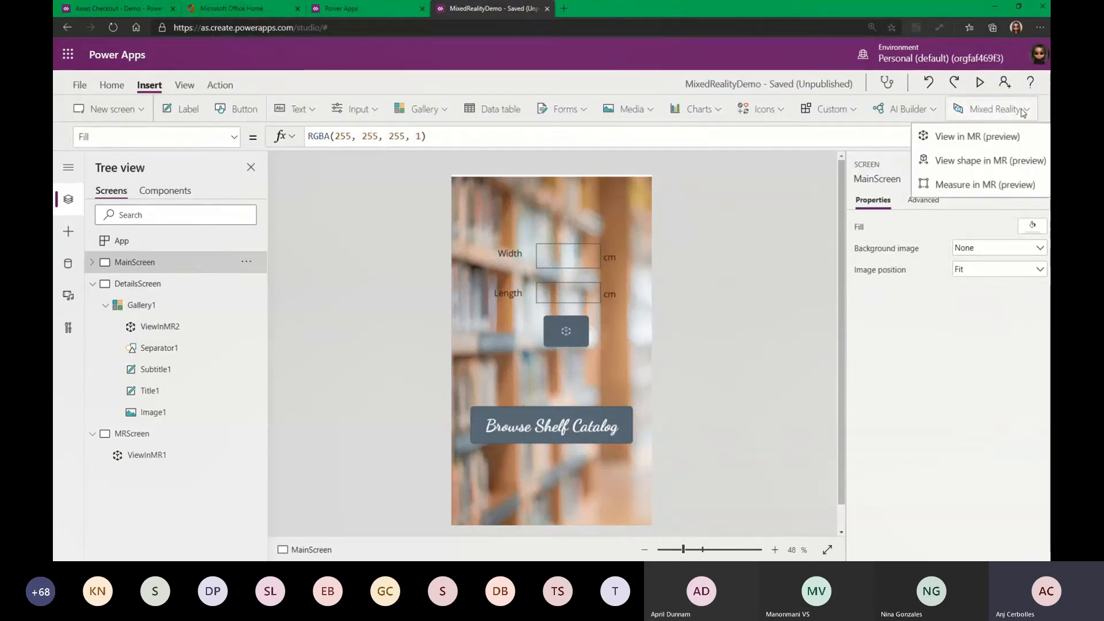
click(978, 185)
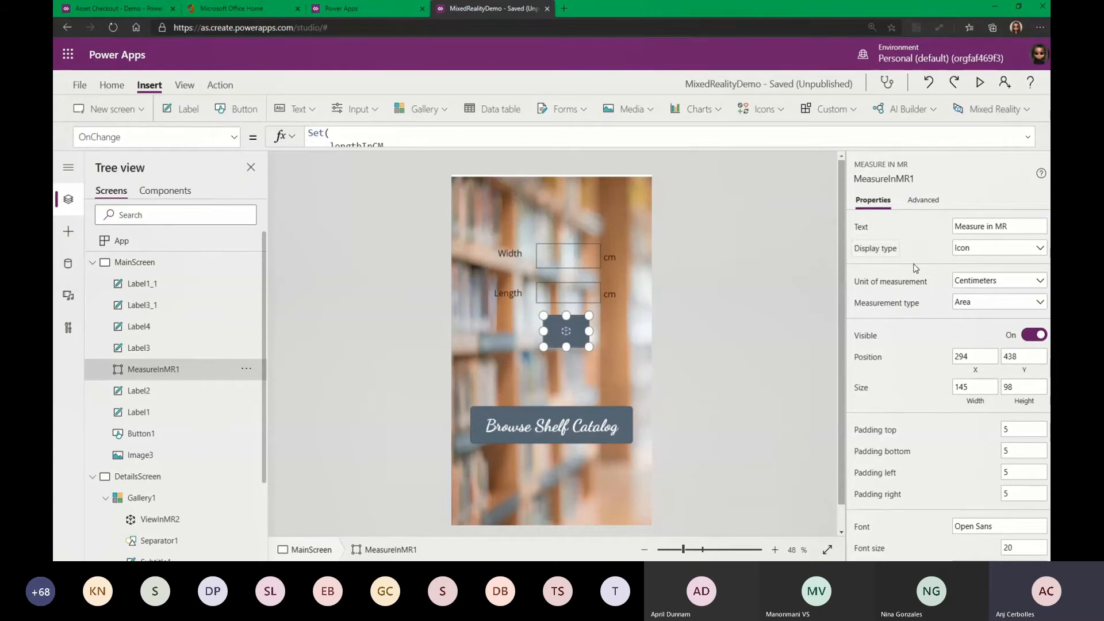
Try the Icon + text and Text display types on the Measure in MR control and restore Icon.
click(987, 249)
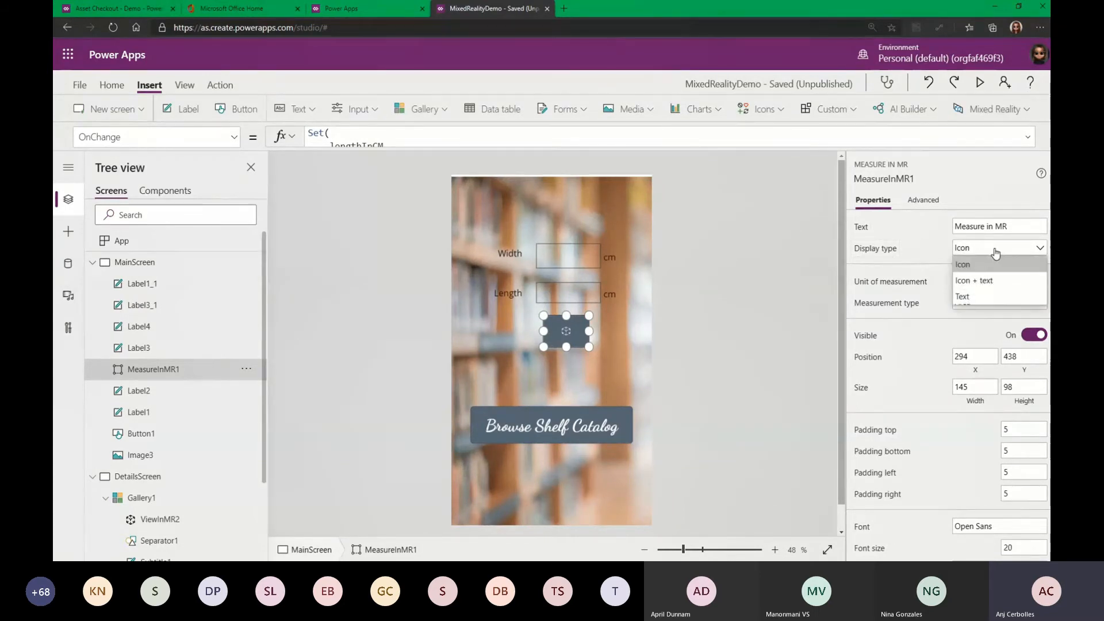
click(1008, 282)
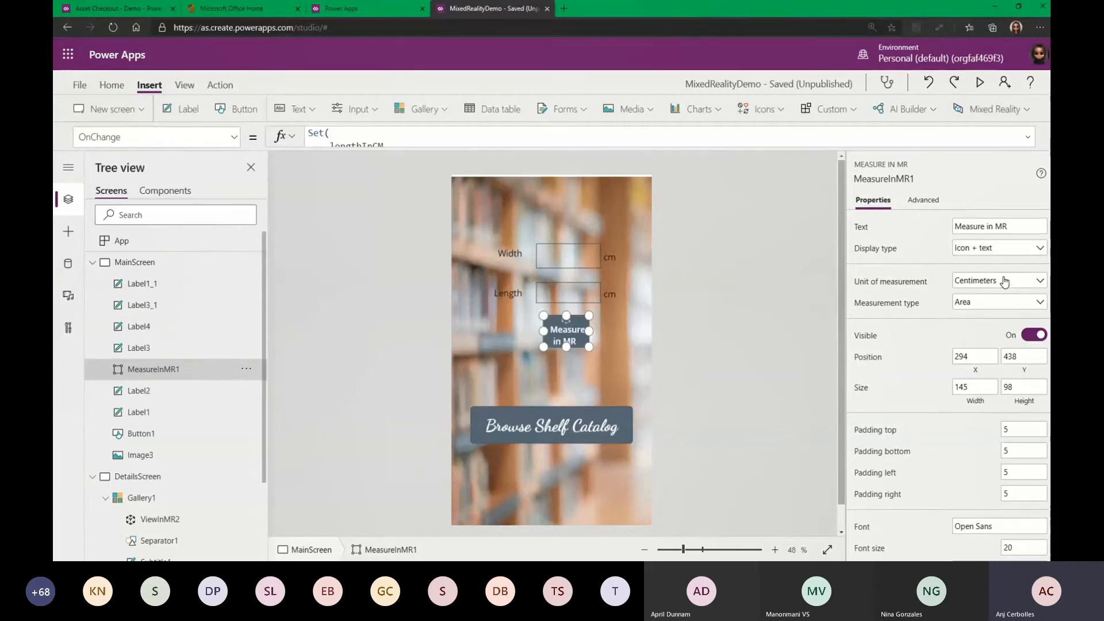
click(1004, 251)
click(988, 296)
click(998, 255)
click(985, 268)
Review the unit of measurement and measurement type choices of the Measure in MR control without changing them.
click(979, 285)
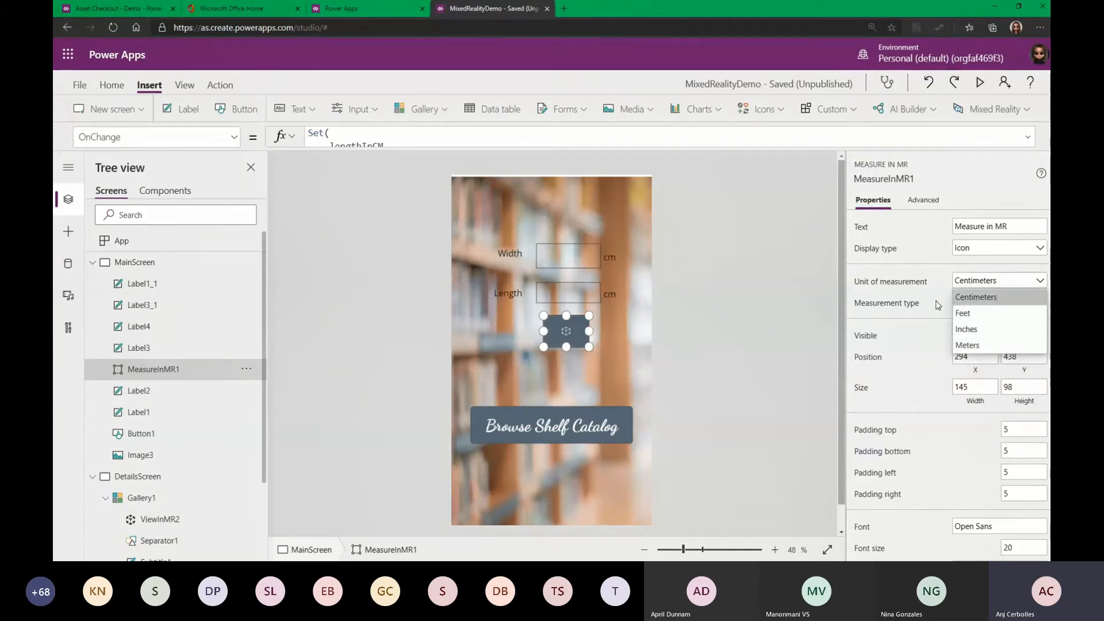
click(939, 305)
click(989, 306)
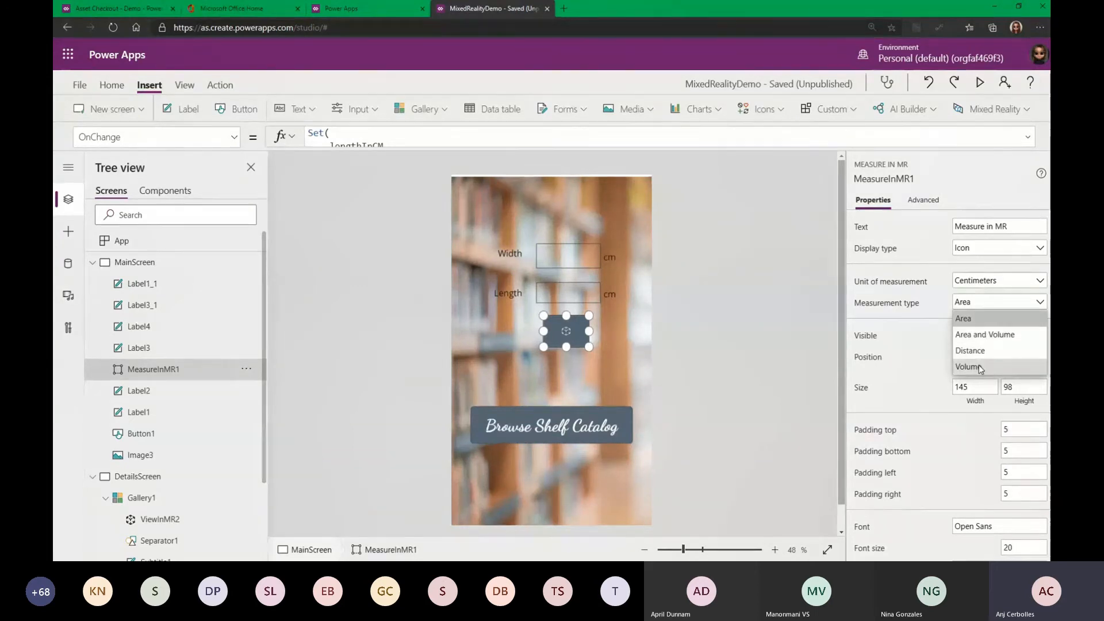
click(935, 315)
scroll(917, 314, down, 3)
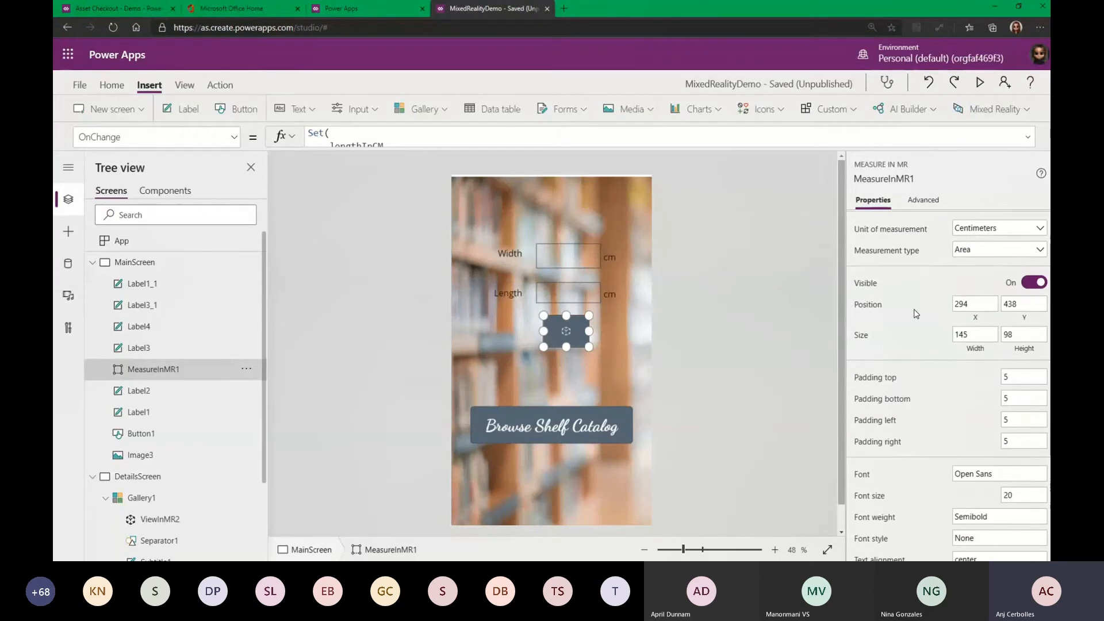
Read the Measure in MR control's complete OnChange formula in the expanded formula bar, and collapse the bar.
click(932, 208)
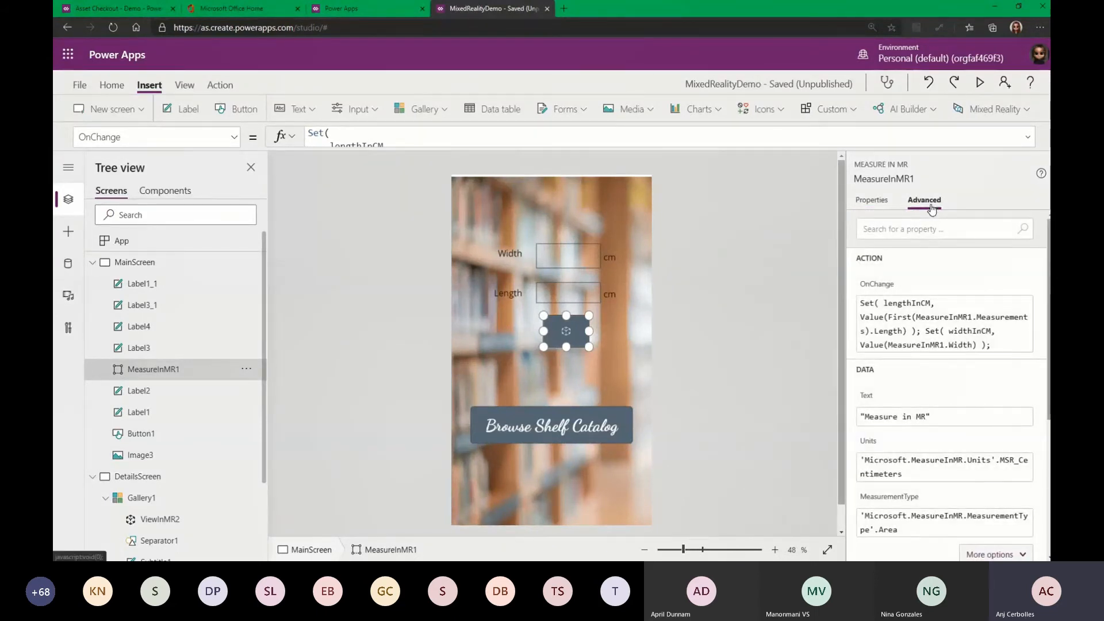
click(620, 147)
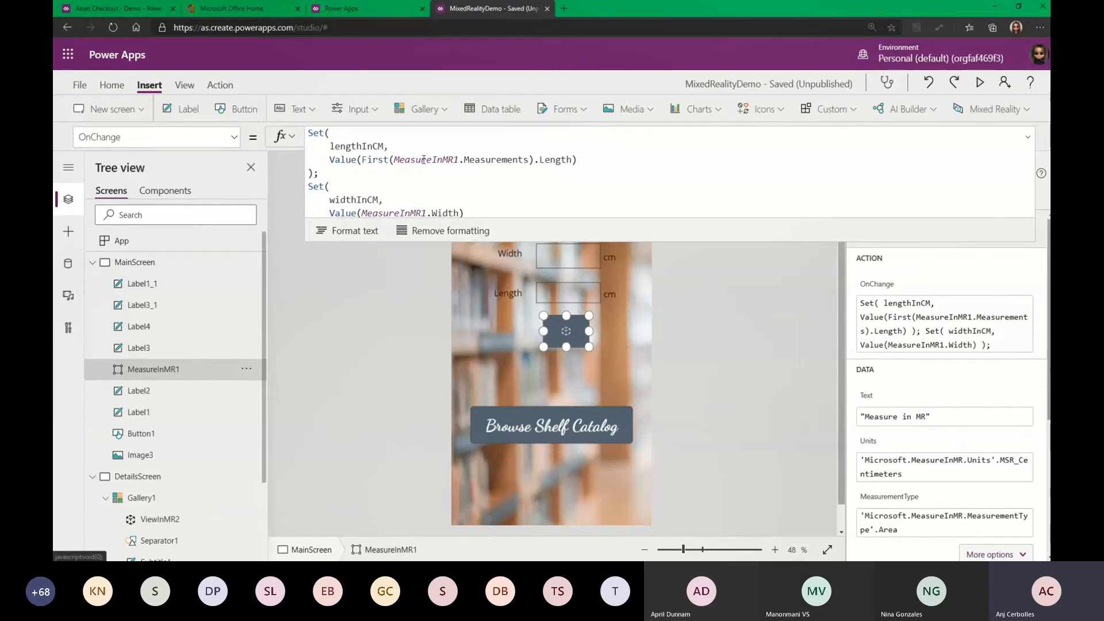
scroll(559, 163, down, 1)
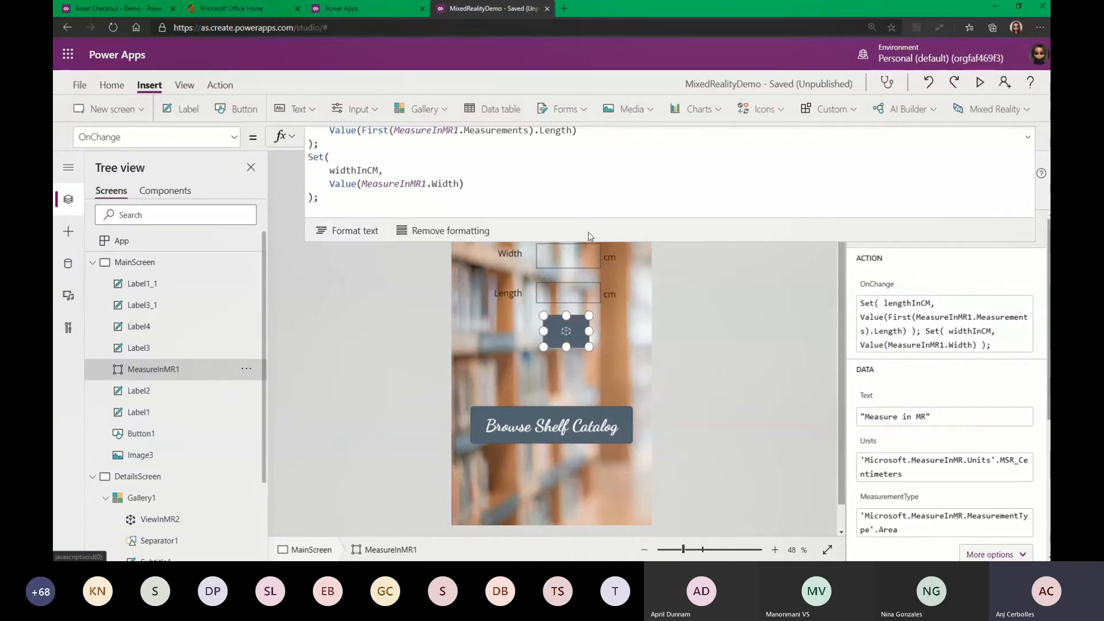
drag(582, 240, 584, 134)
Inspect the Text formulas of the Width and Length value labels alongside the Measure in MR control.
click(560, 254)
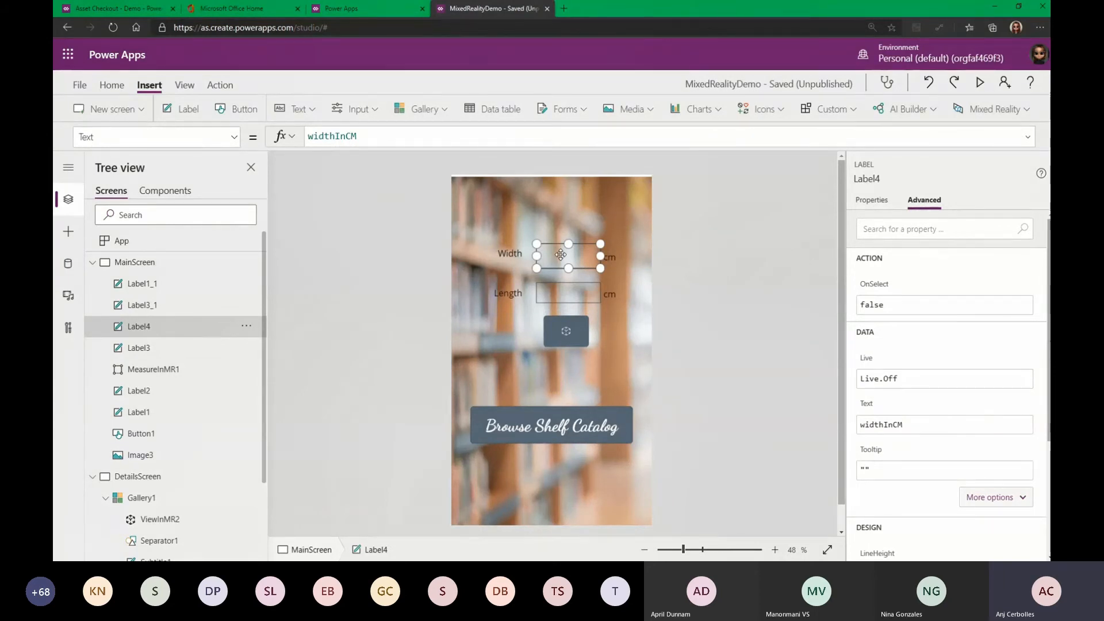
click(559, 298)
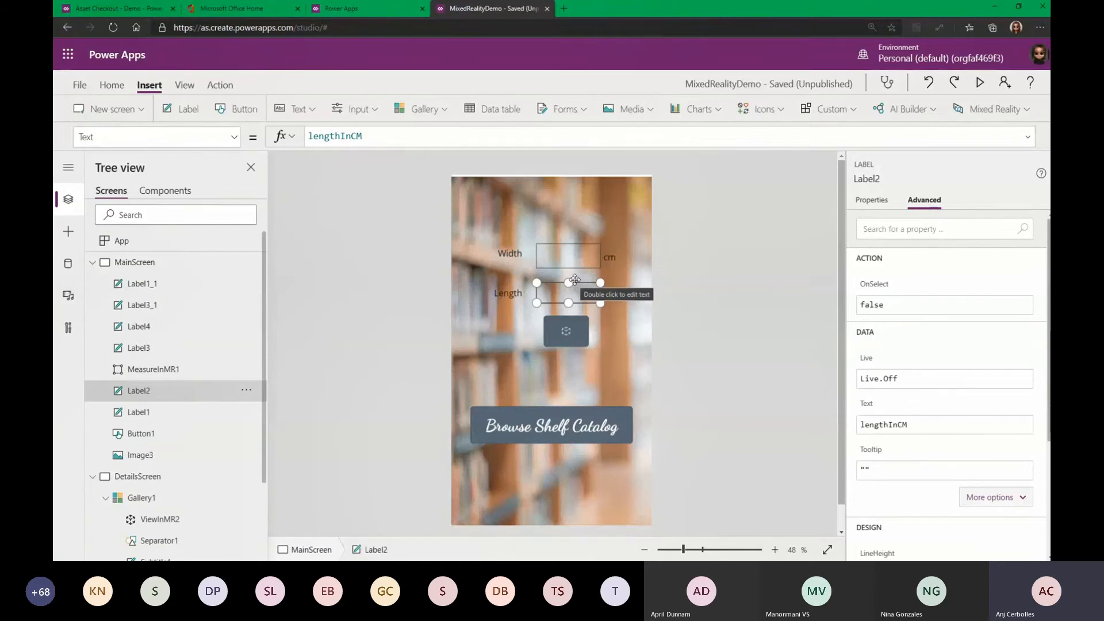
click(571, 332)
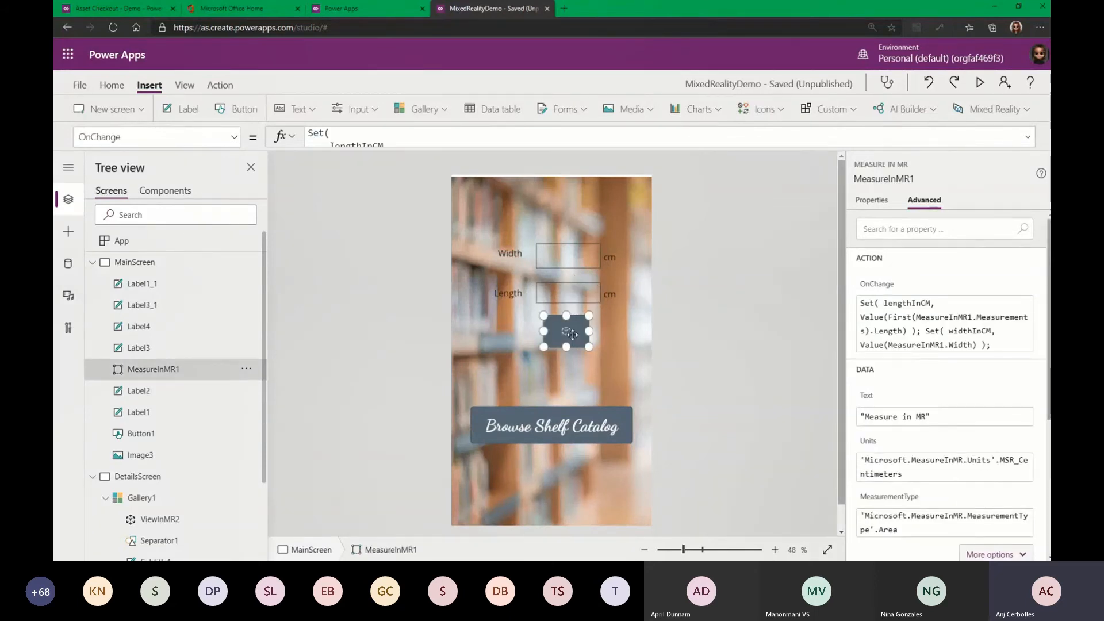
click(577, 258)
click(578, 293)
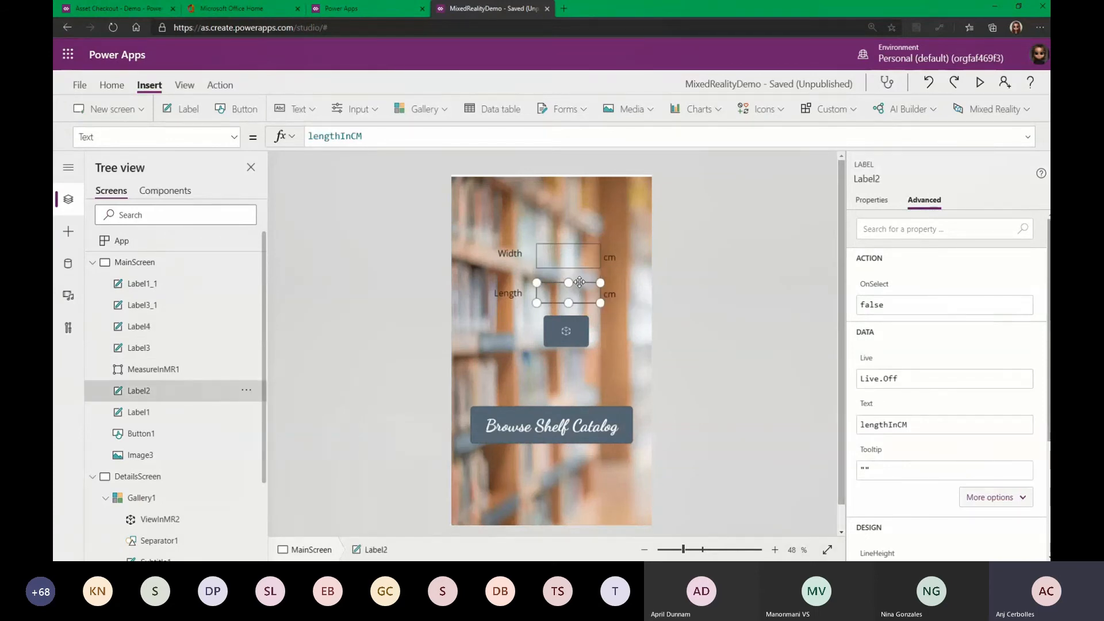
click(580, 259)
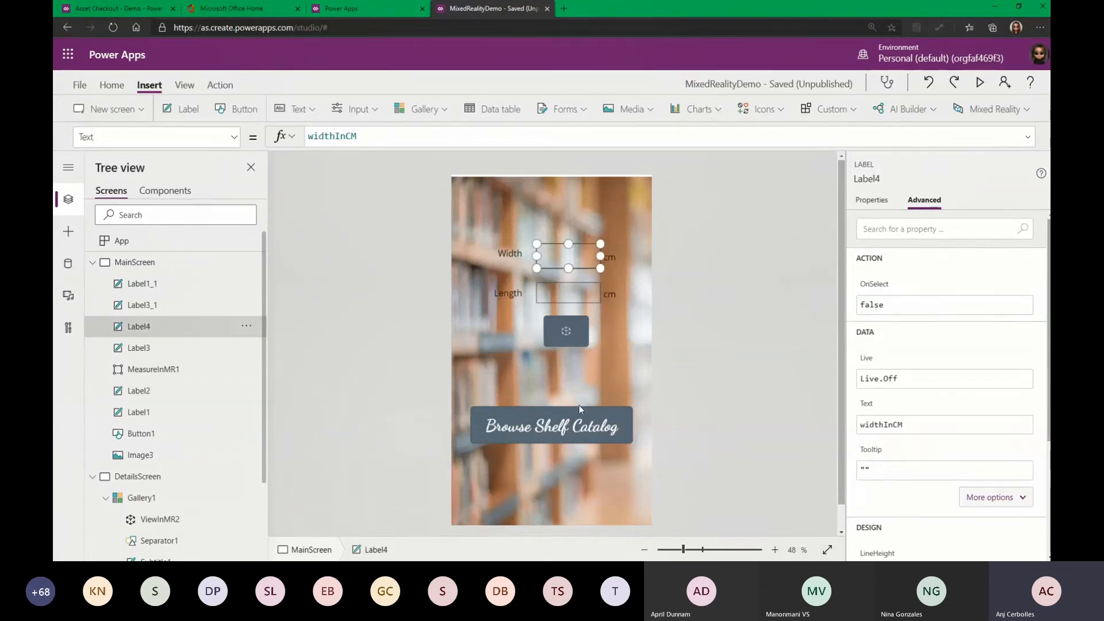
Examine the Items formula of the gallery on DetailsScreen, the screen behind the Browse Shelf Catalog button.
click(549, 439)
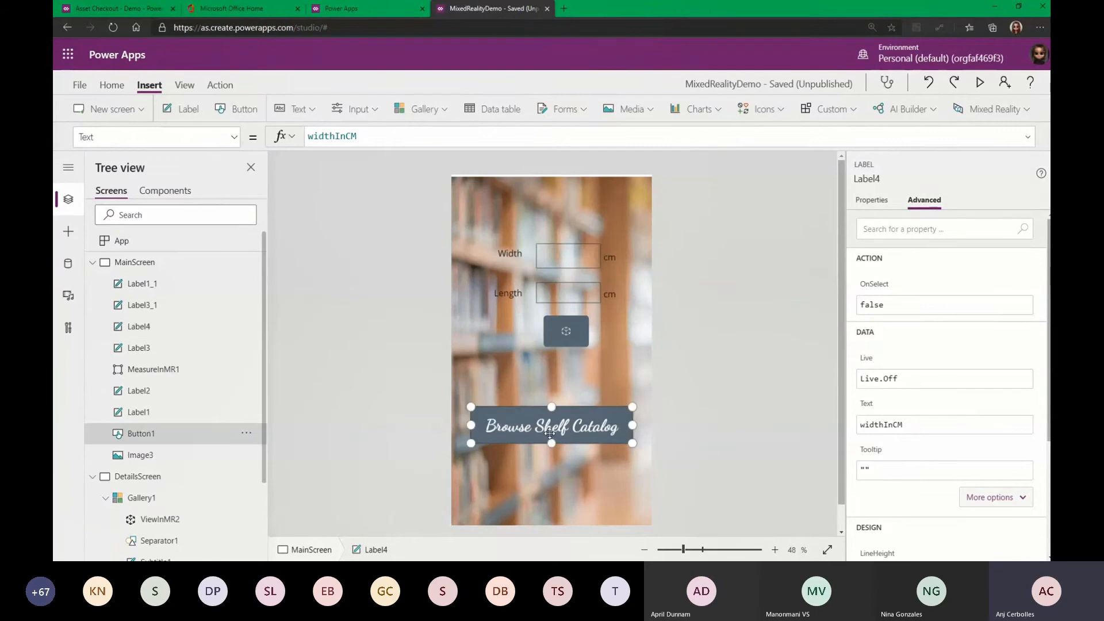
click(161, 478)
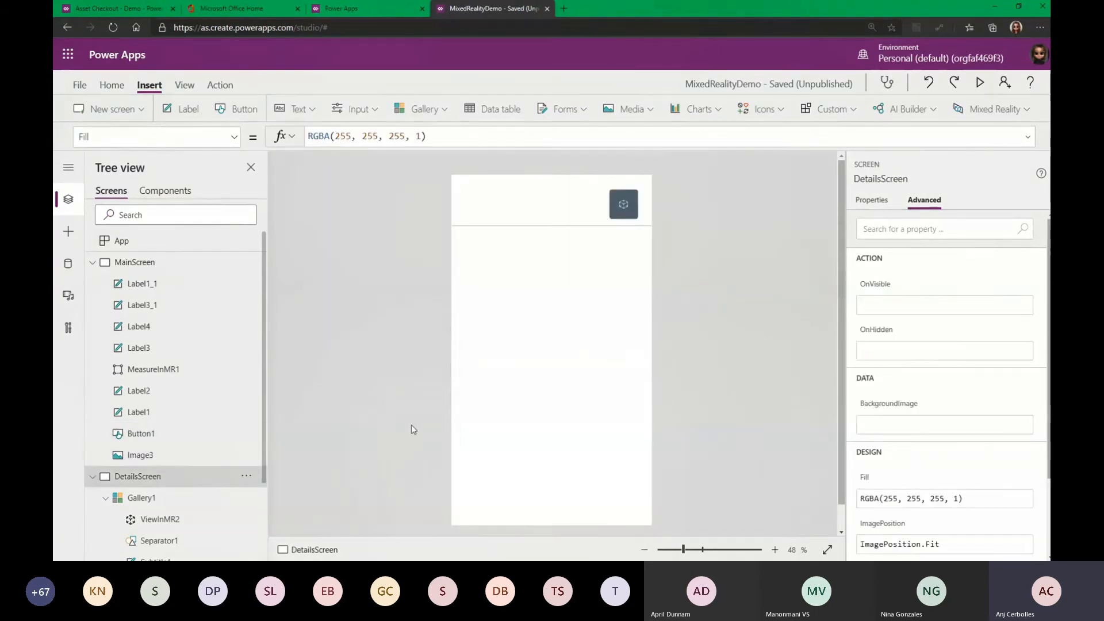
scroll(164, 460, down, 3)
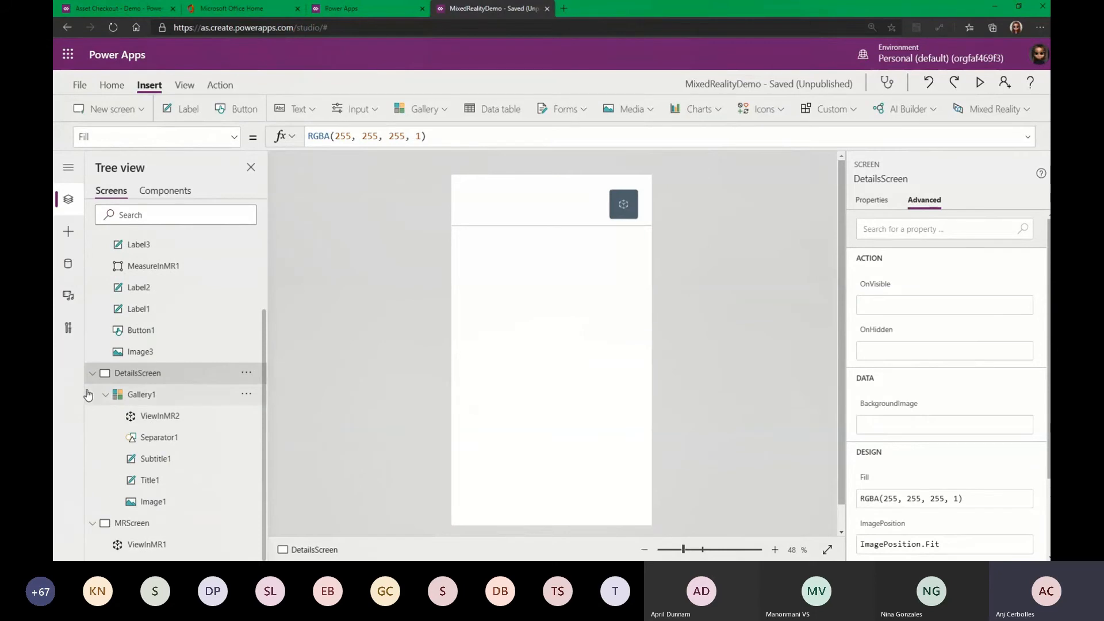
click(154, 395)
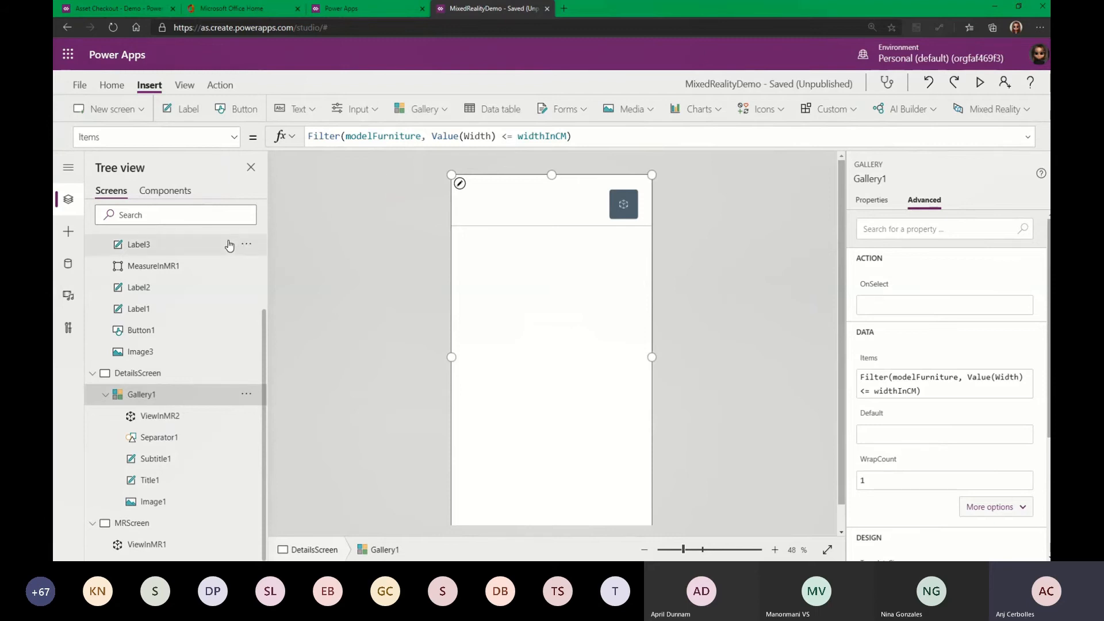
scroll(225, 296, up, 2)
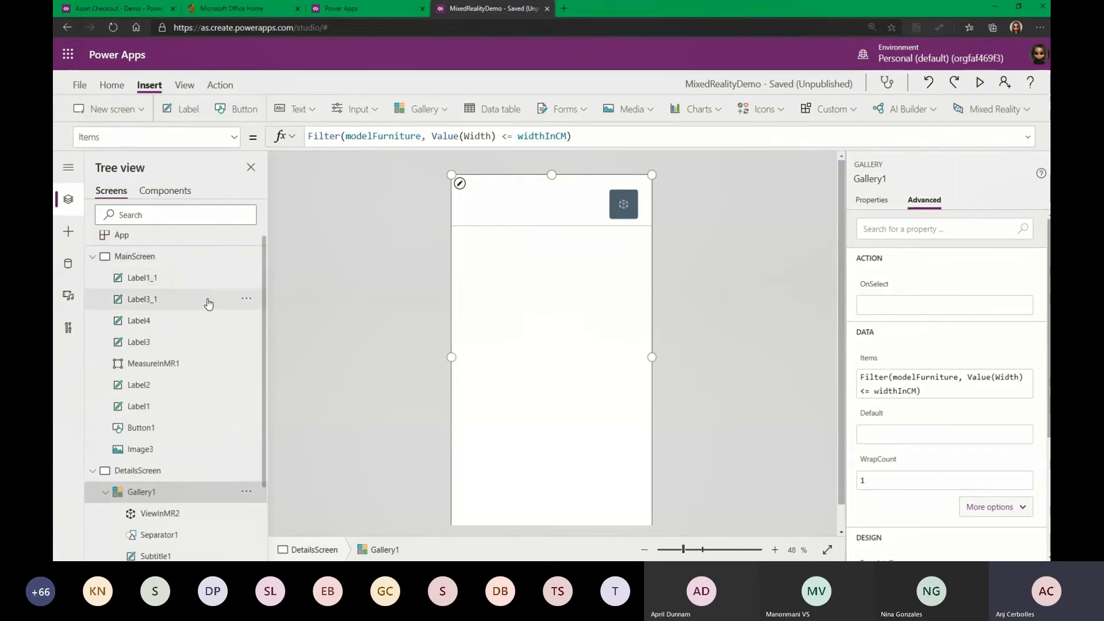
scroll(210, 301, down, 2)
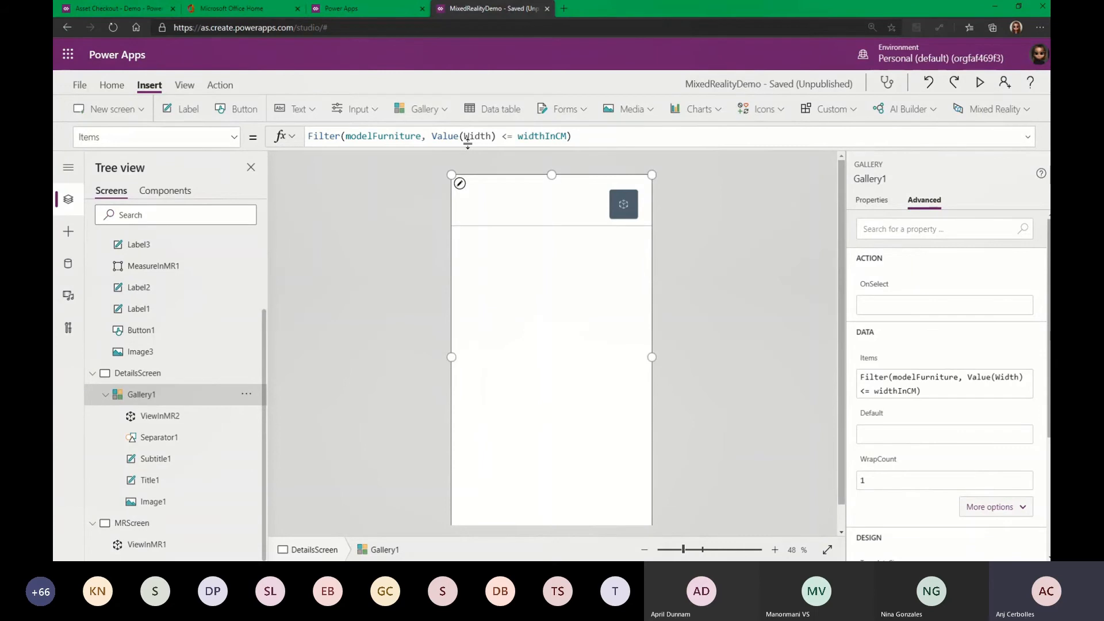
scroll(227, 294, up, 2)
scroll(227, 294, up, 1)
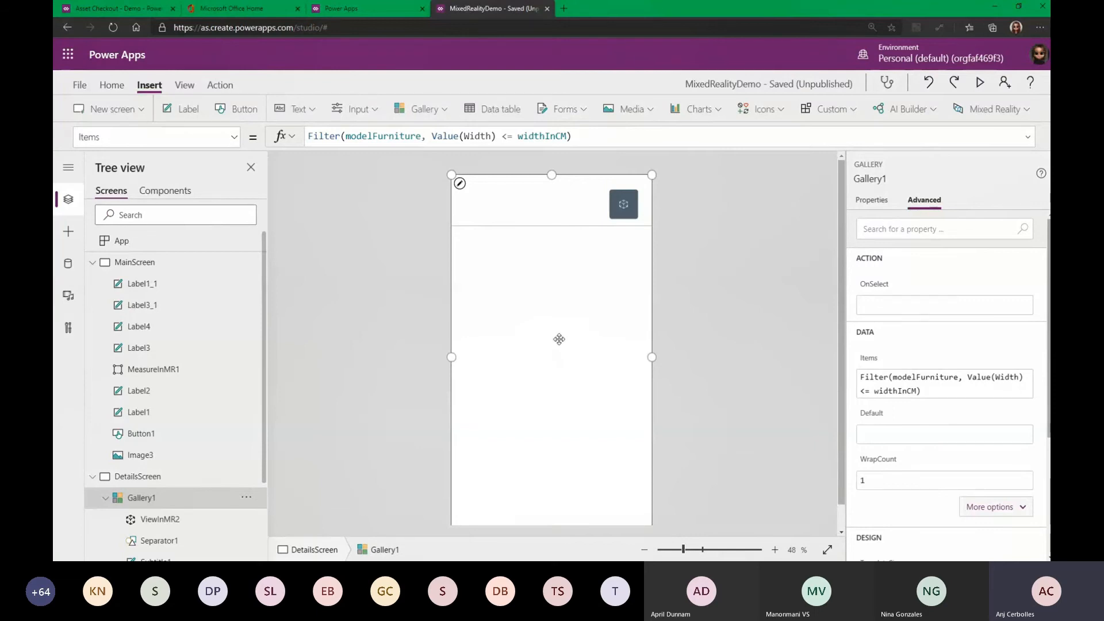
scroll(230, 396, down, 2)
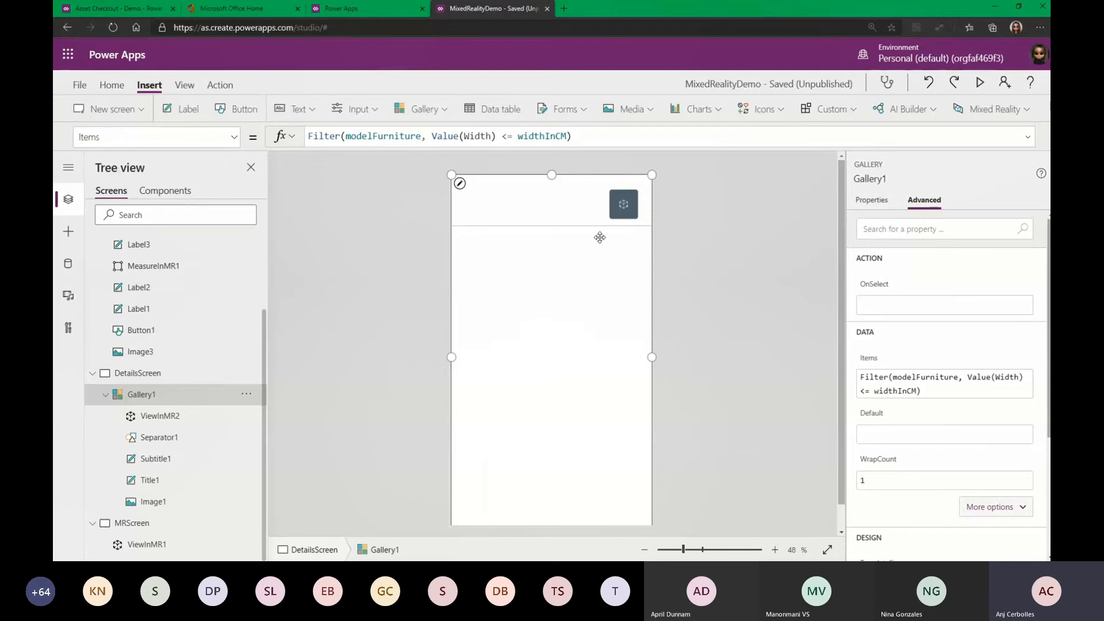
Inspect the Source formula of the gallery's View in MR control and review the available mixed reality controls.
click(624, 206)
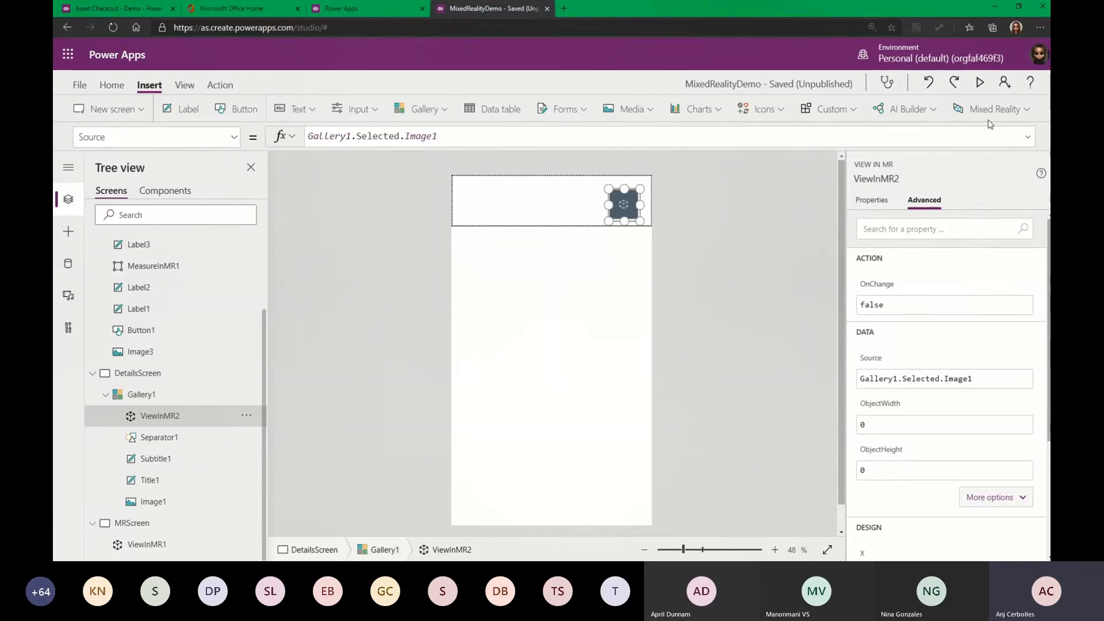
click(990, 114)
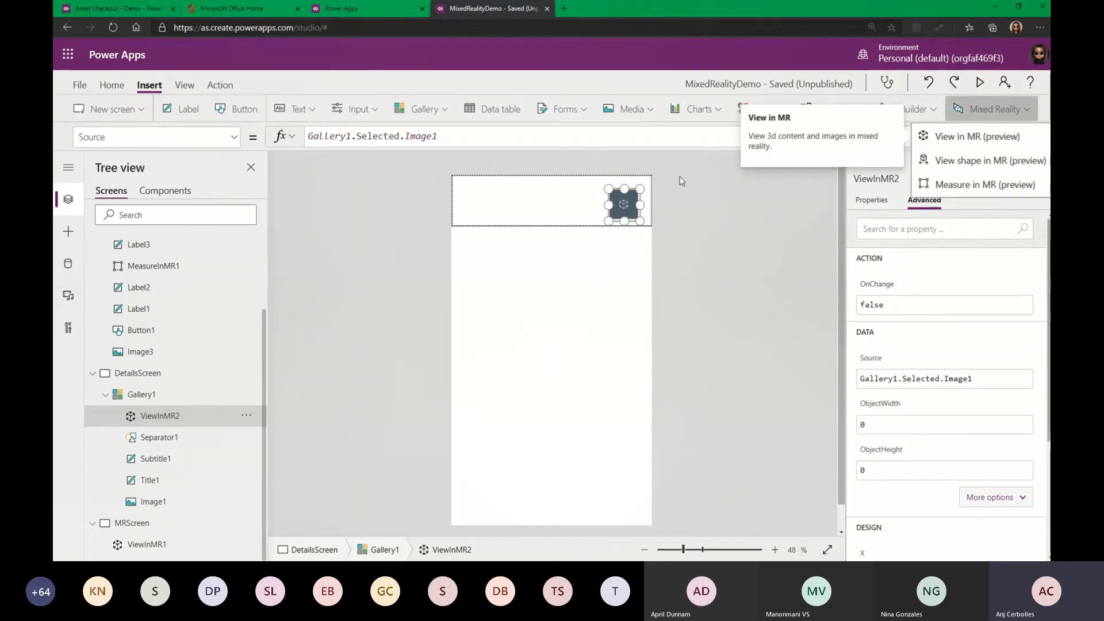
click(625, 212)
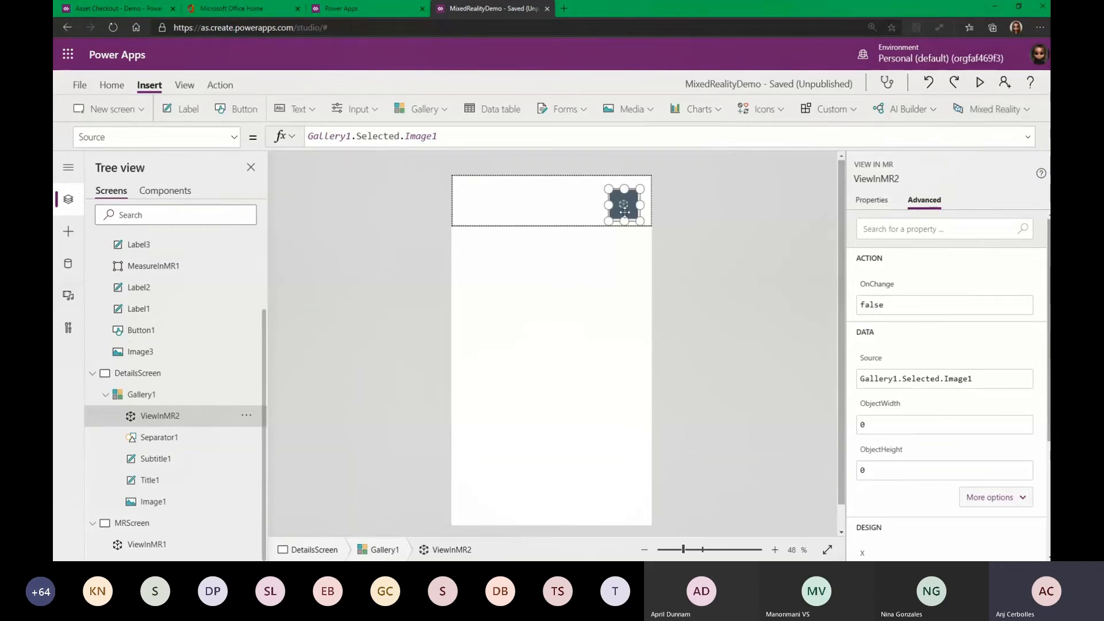
click(444, 137)
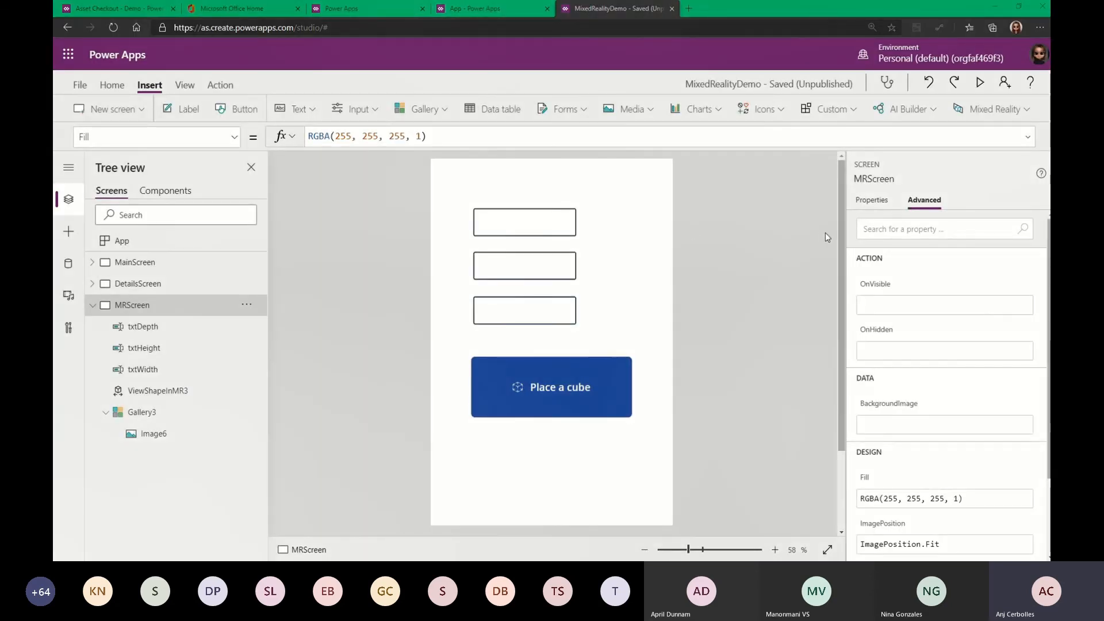
Select the Place a cube control on MRScreen and compare it with the insertable mixed reality controls.
click(605, 368)
click(991, 108)
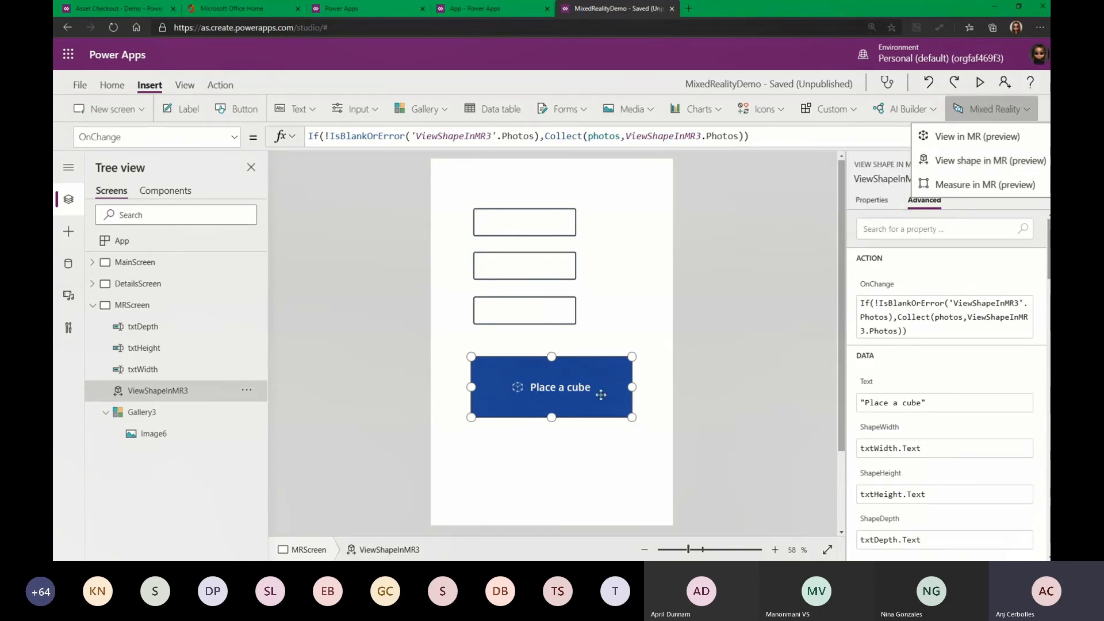
click(601, 395)
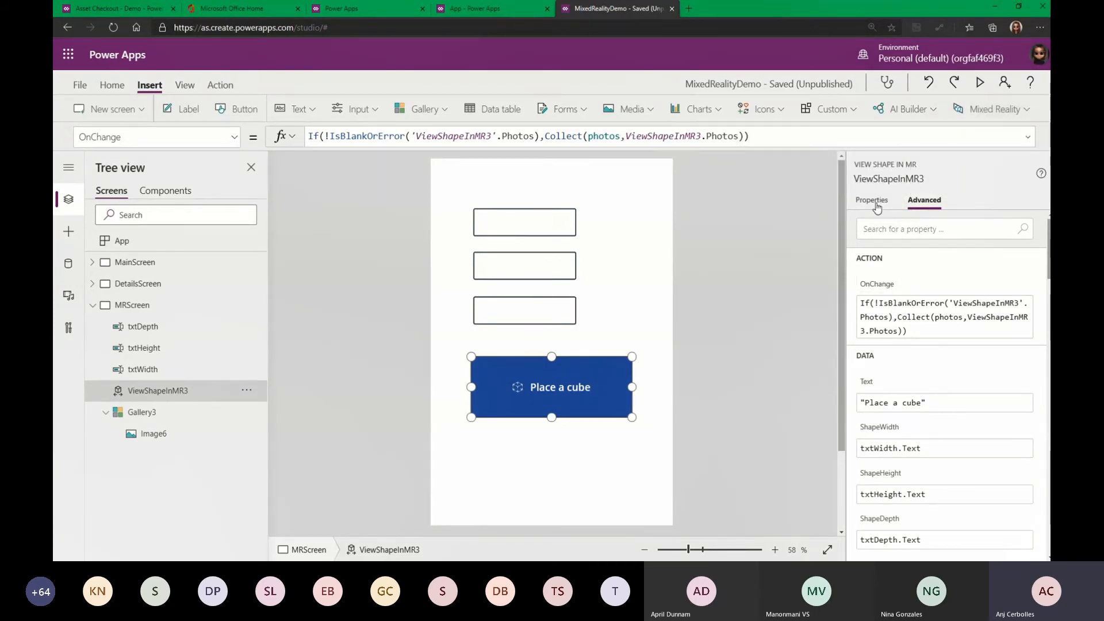
Review the unit of measurement and display type choices of the Place a cube control without changing them.
click(874, 202)
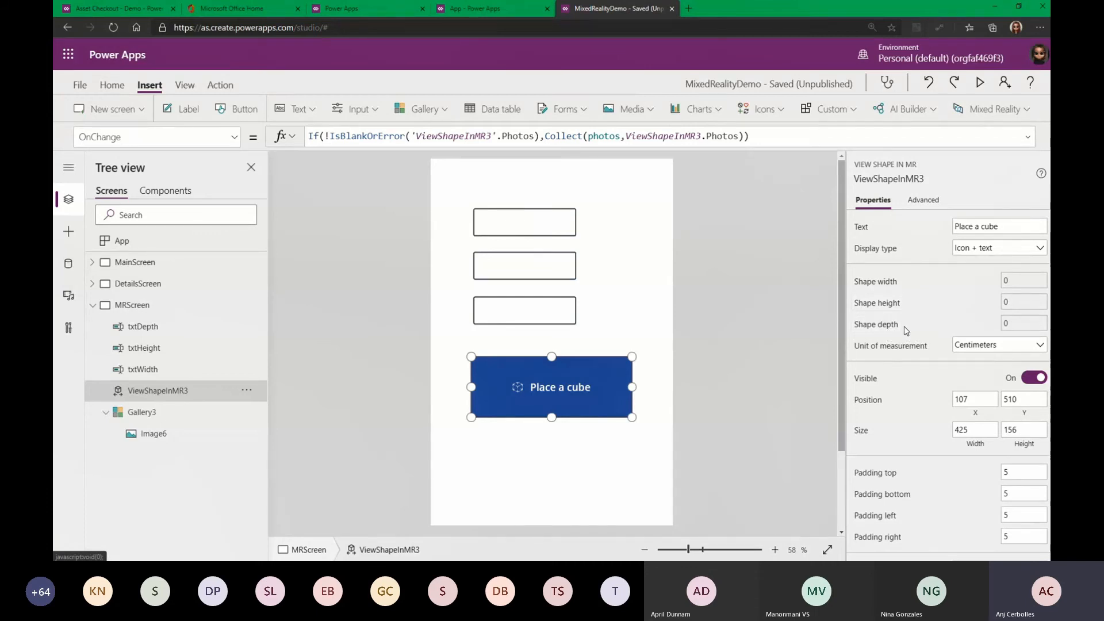
click(976, 350)
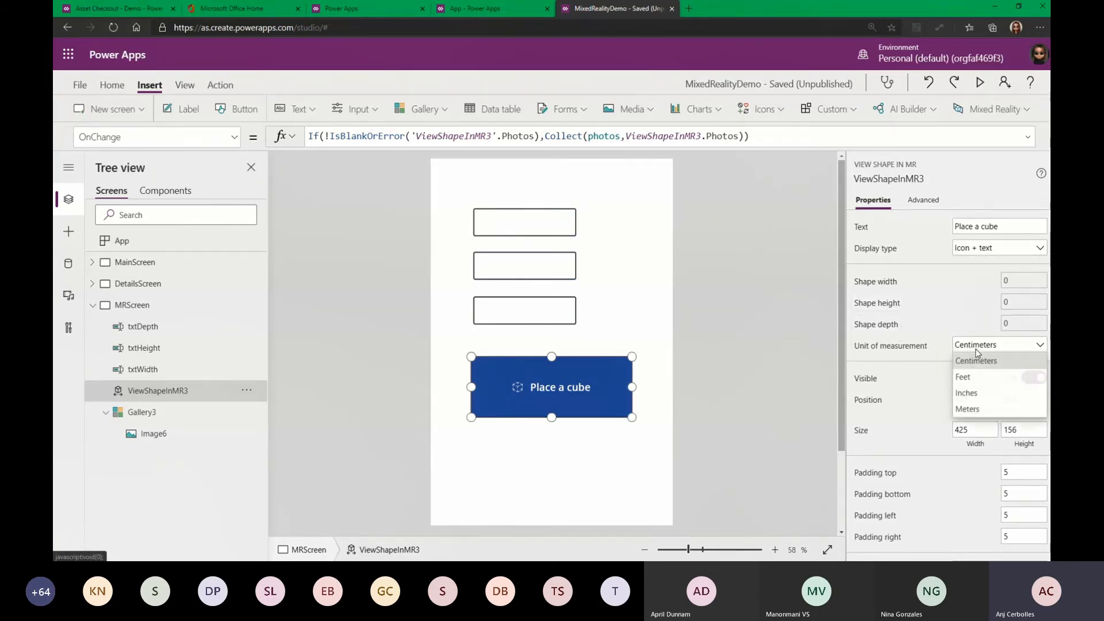
click(957, 326)
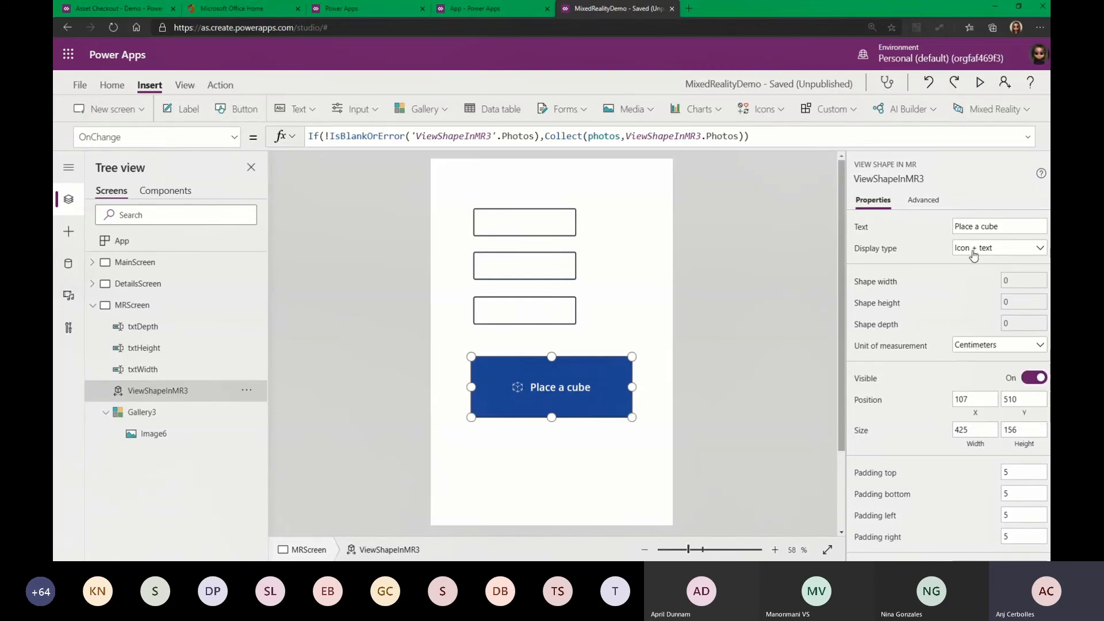
click(976, 255)
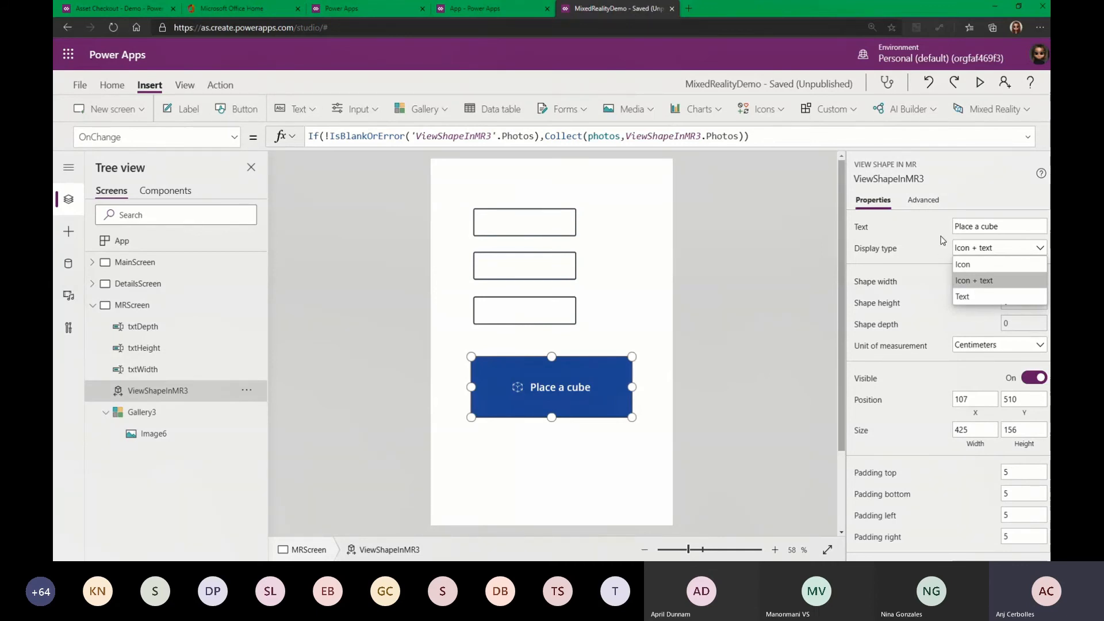
click(941, 238)
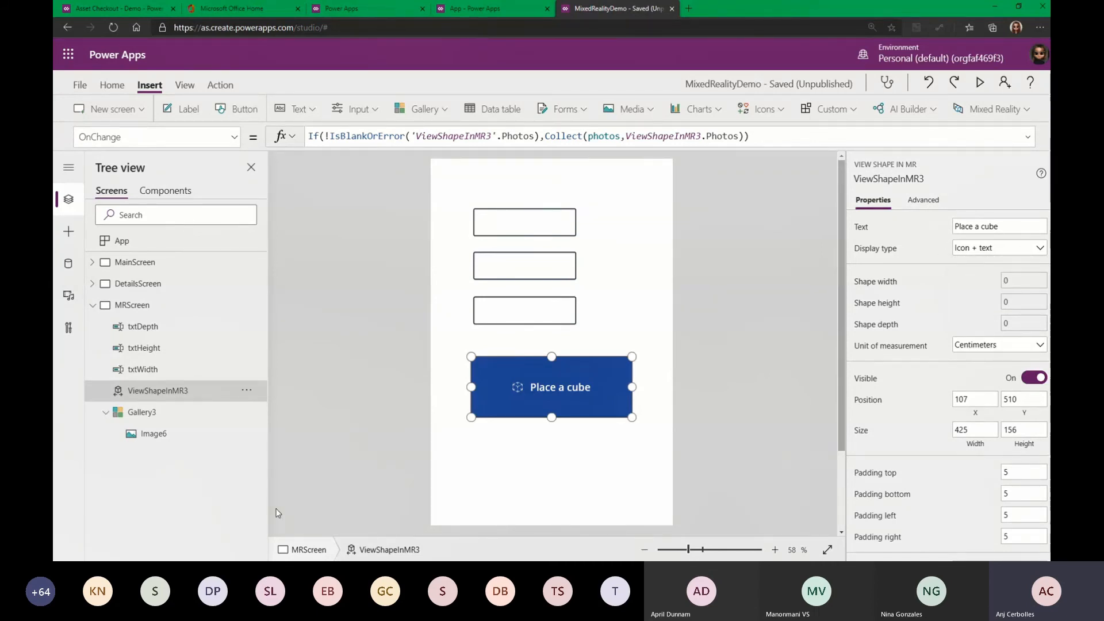
Read the Place a cube control's OnChange formula in the expanded formula bar, highlight its photos collection, and collapse the bar.
click(926, 201)
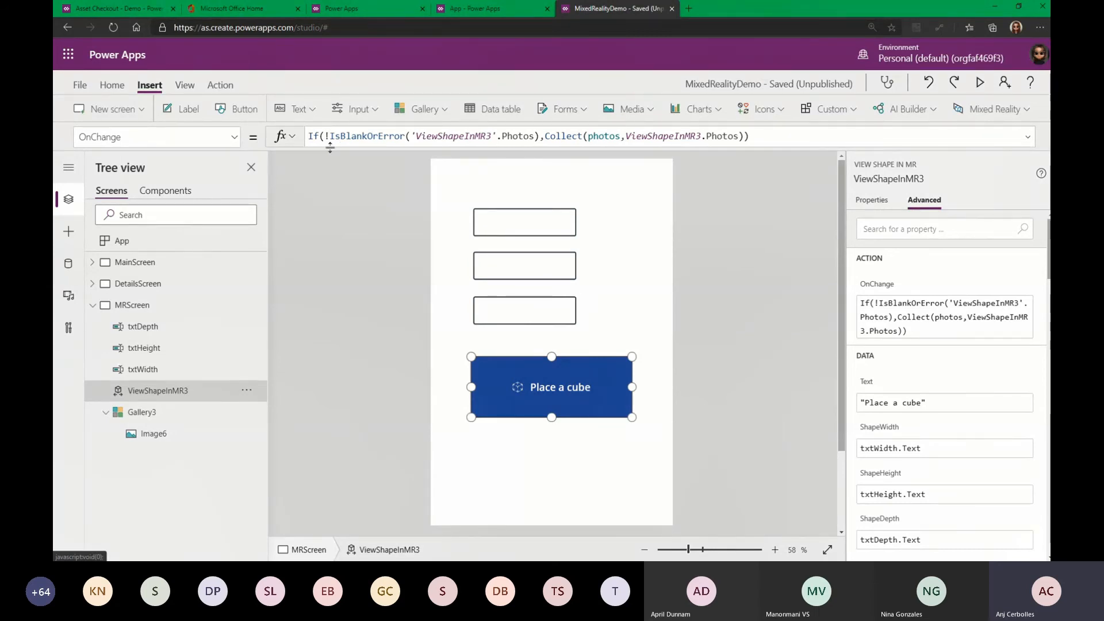
drag(354, 148, 355, 169)
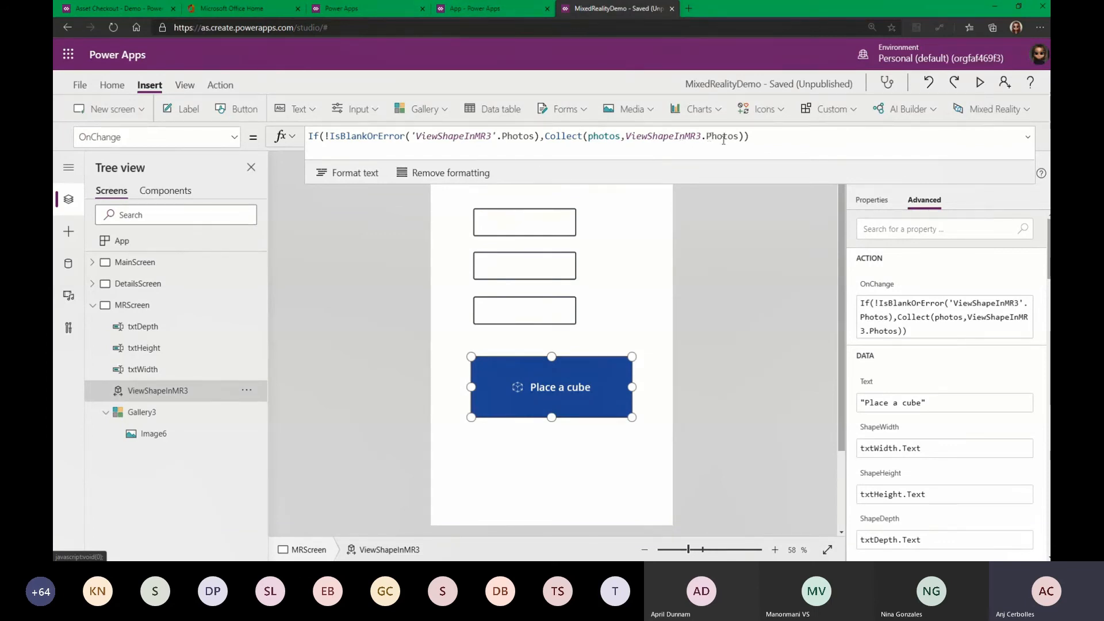
double_click(609, 135)
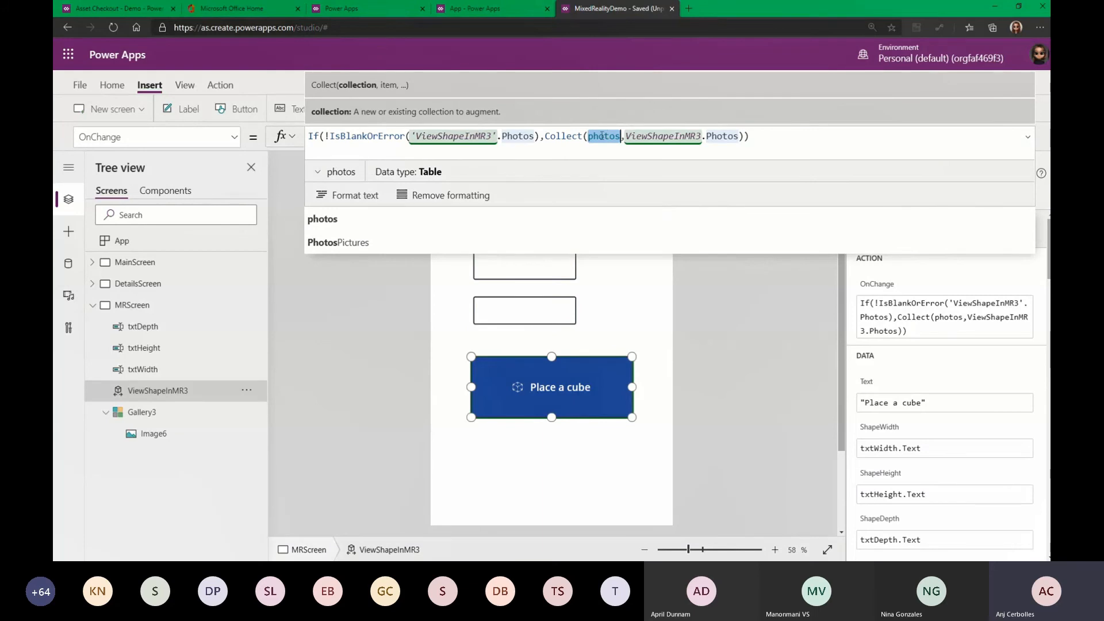
drag(597, 206, 600, 137)
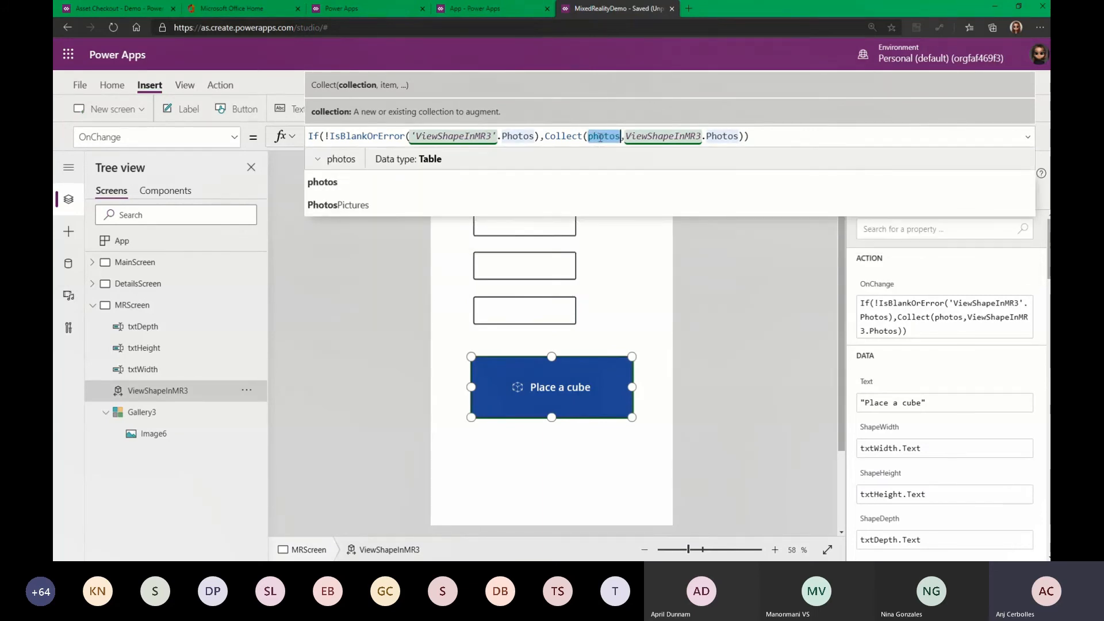
click(726, 275)
Inspect the txtWidth, txtHeight and txtDepth text inputs above the Place a cube control.
click(552, 223)
click(554, 267)
click(548, 308)
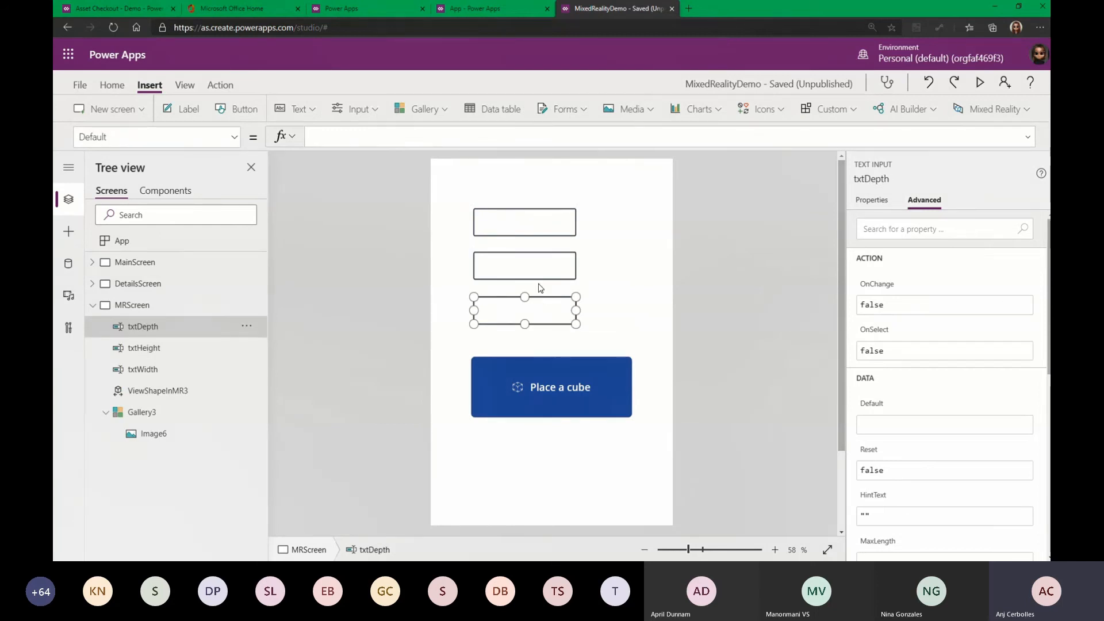
click(528, 225)
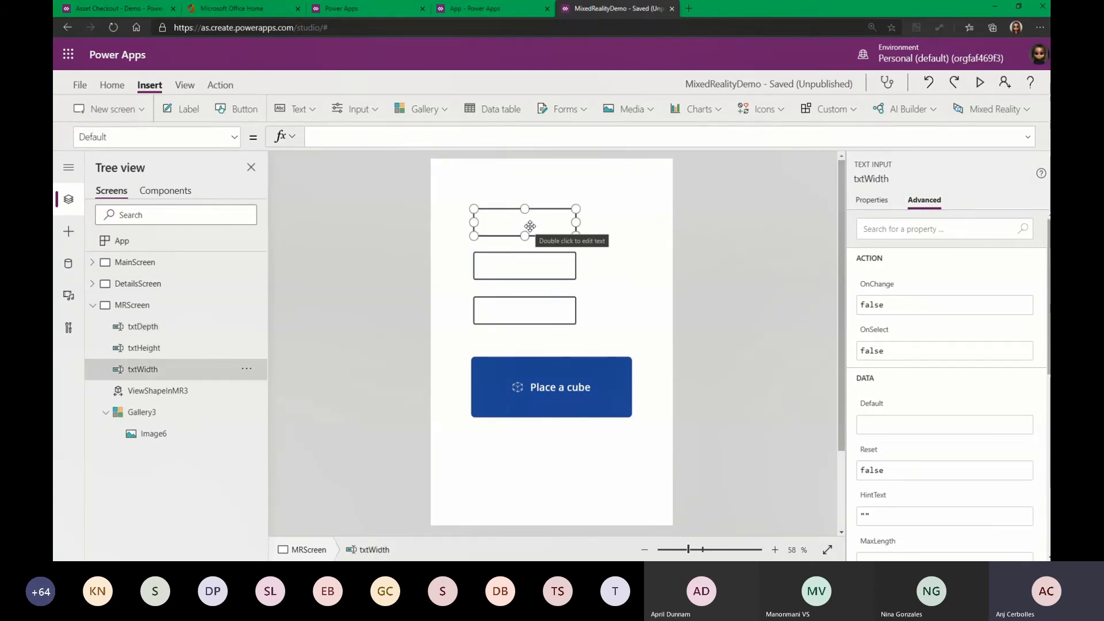
click(536, 259)
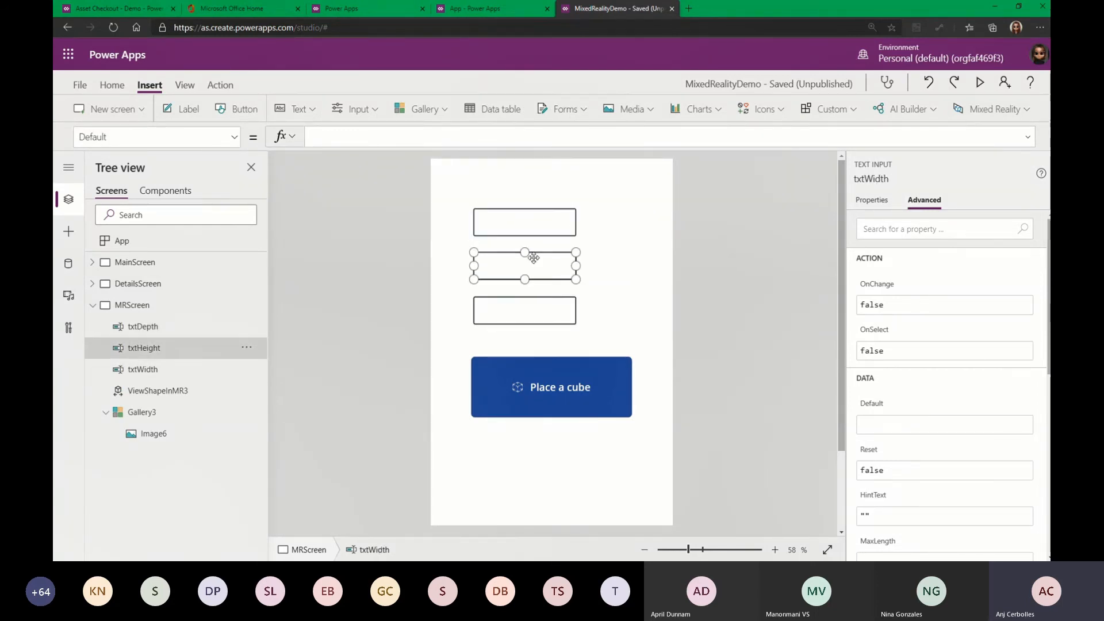
click(536, 302)
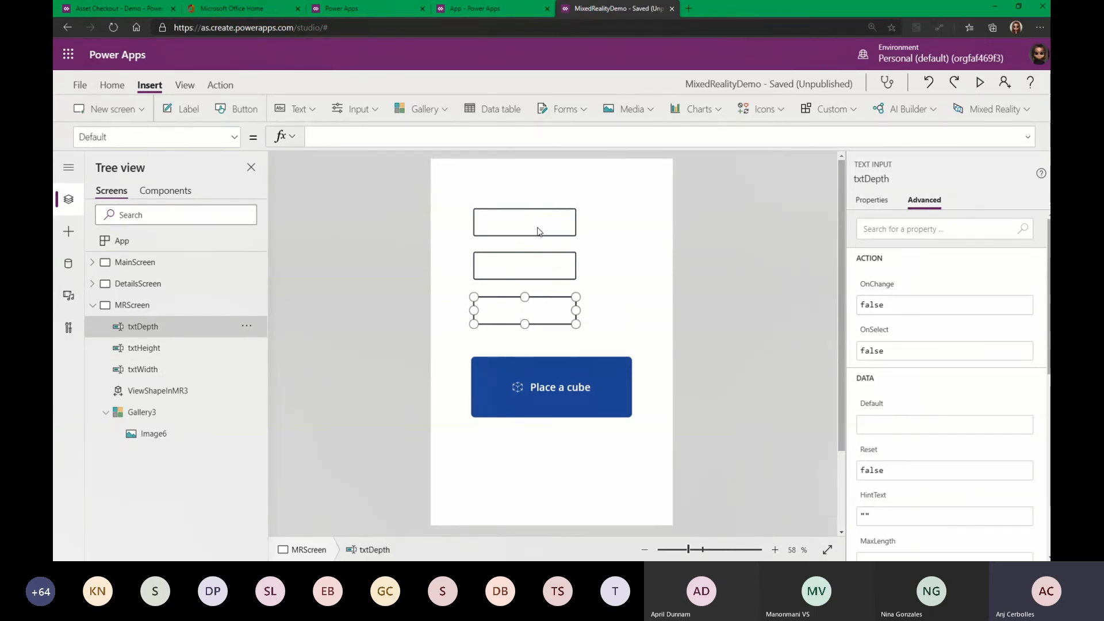
click(537, 239)
click(530, 263)
click(527, 311)
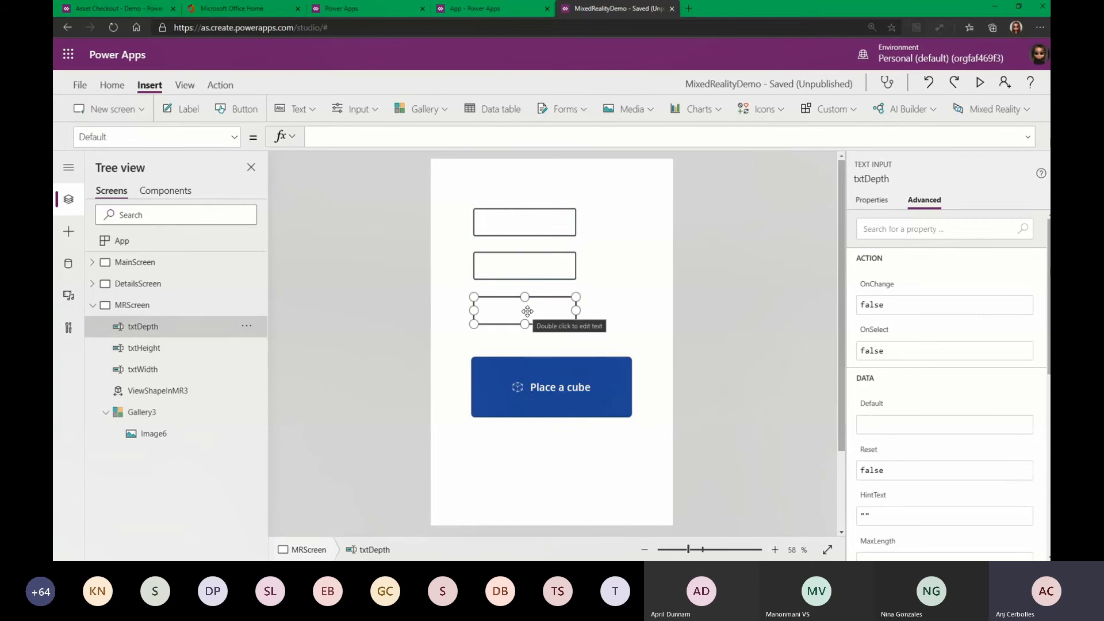
Select the Place a cube control and inspect its ShapeDepth formula with the linked text input highlighted.
click(574, 385)
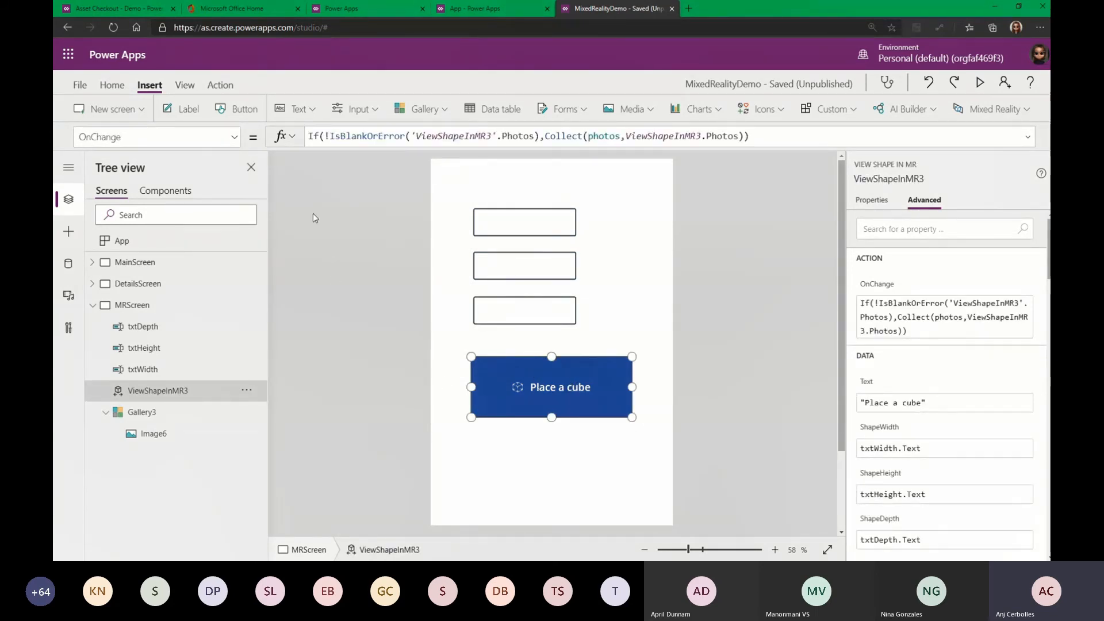
click(234, 137)
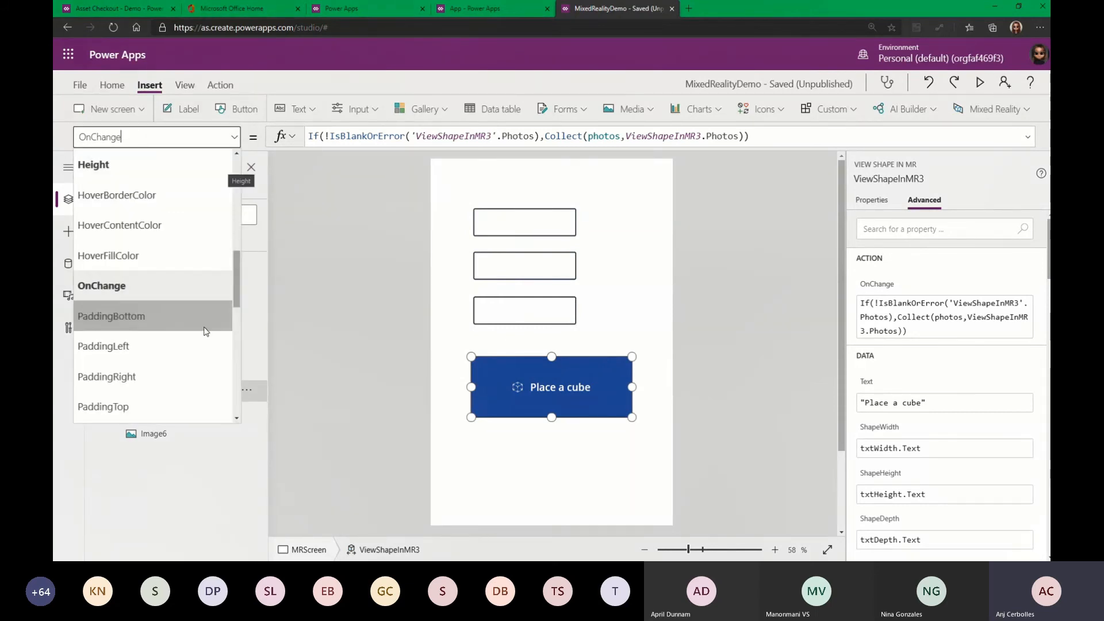
scroll(205, 332, down, 5)
click(175, 284)
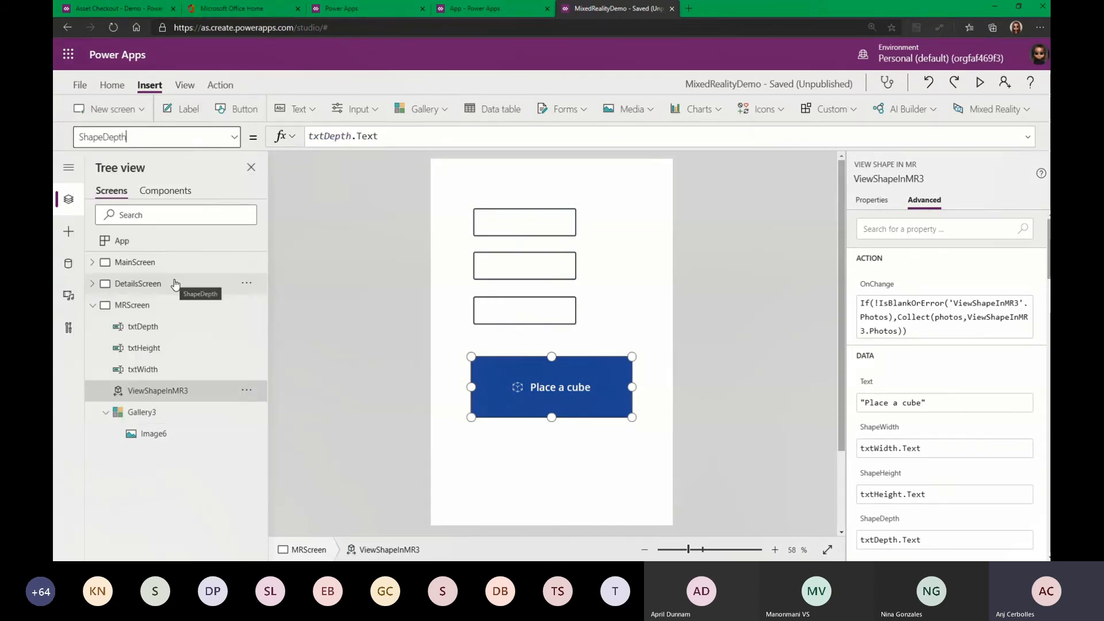
click(394, 136)
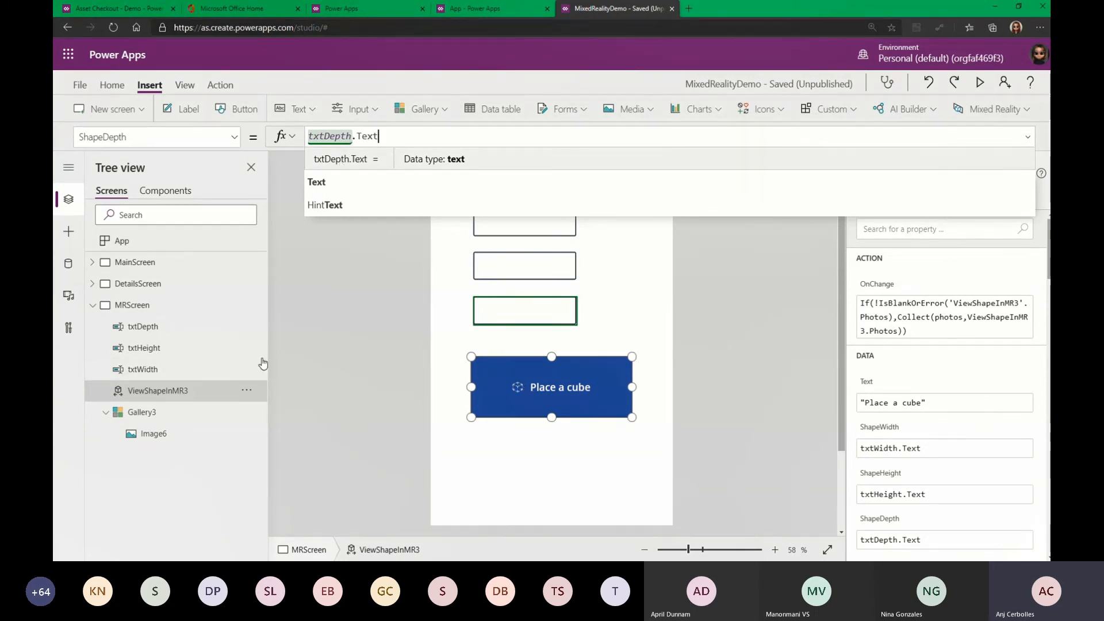
Inspect the ShapeHeight and ShapeWidth formulas of the Place a cube control.
click(234, 136)
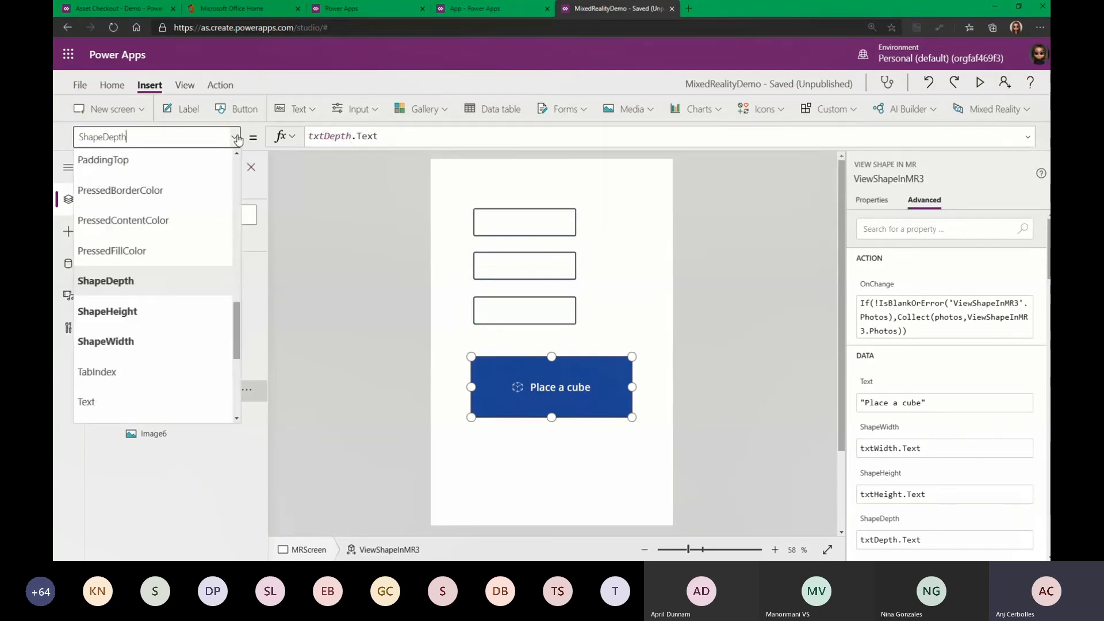
click(181, 313)
click(405, 138)
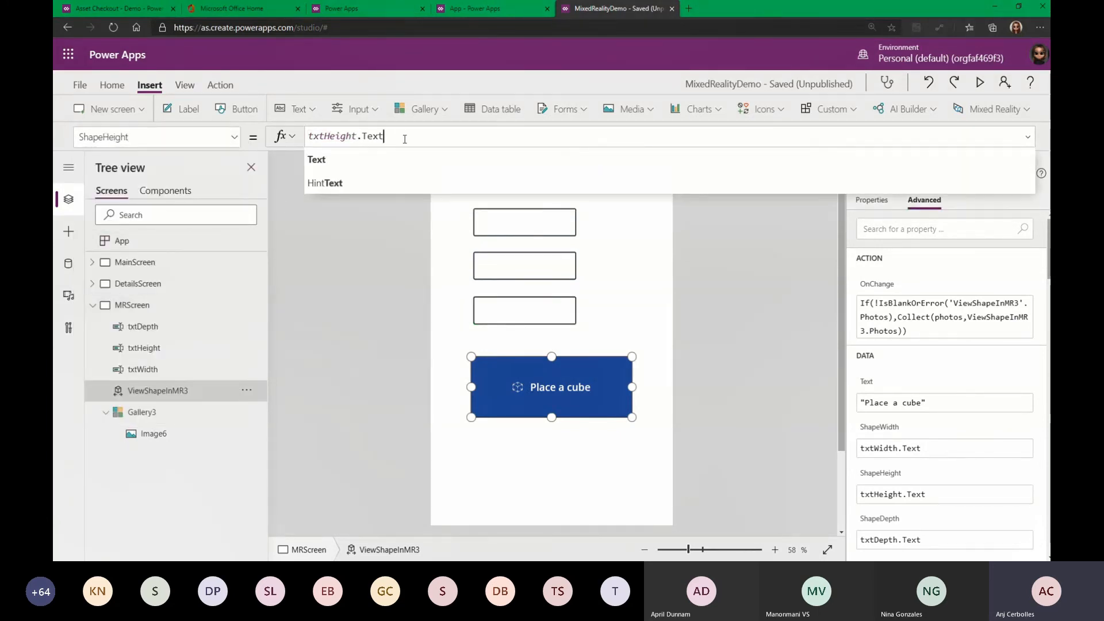
click(234, 138)
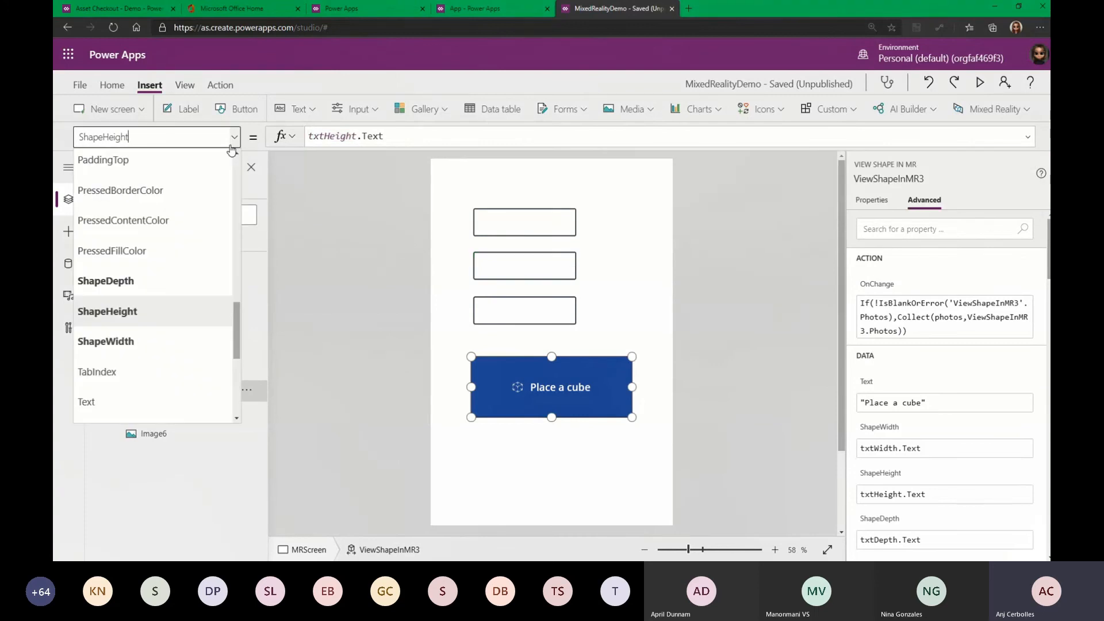
click(194, 345)
click(419, 136)
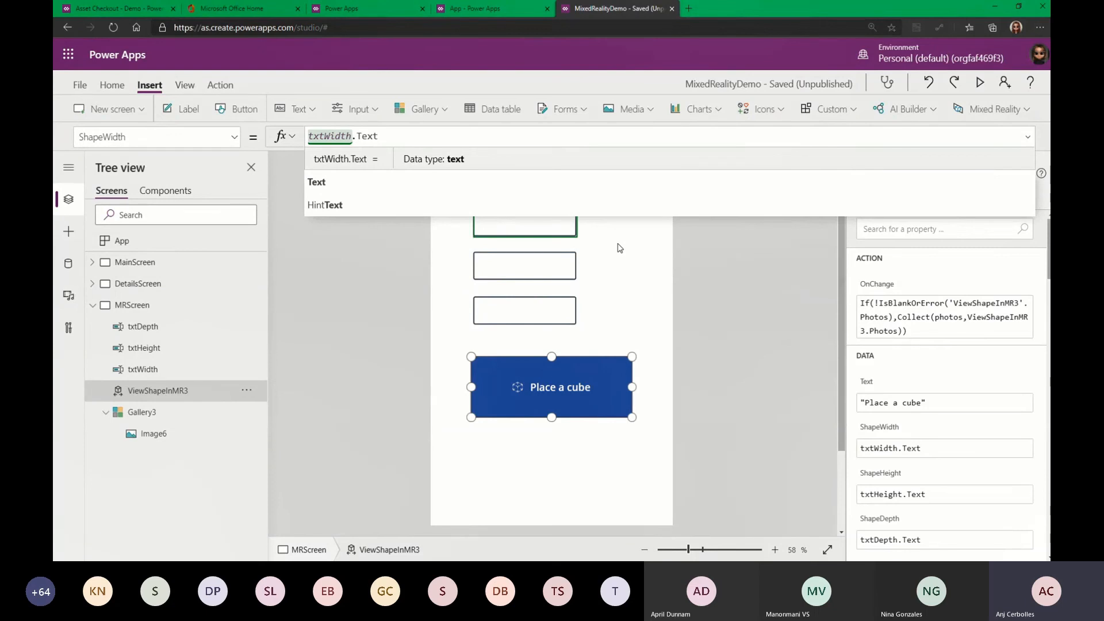
Move Gallery3 down to a Y position of about 705, leaving a small gap below the Place a cube control.
click(169, 421)
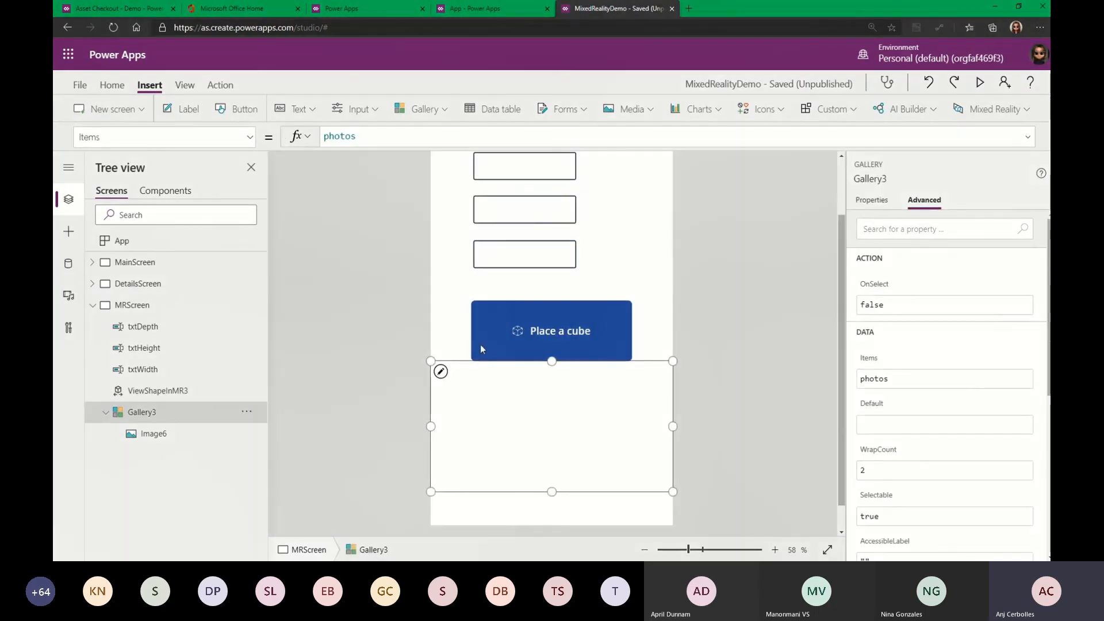
drag(462, 361, 463, 375)
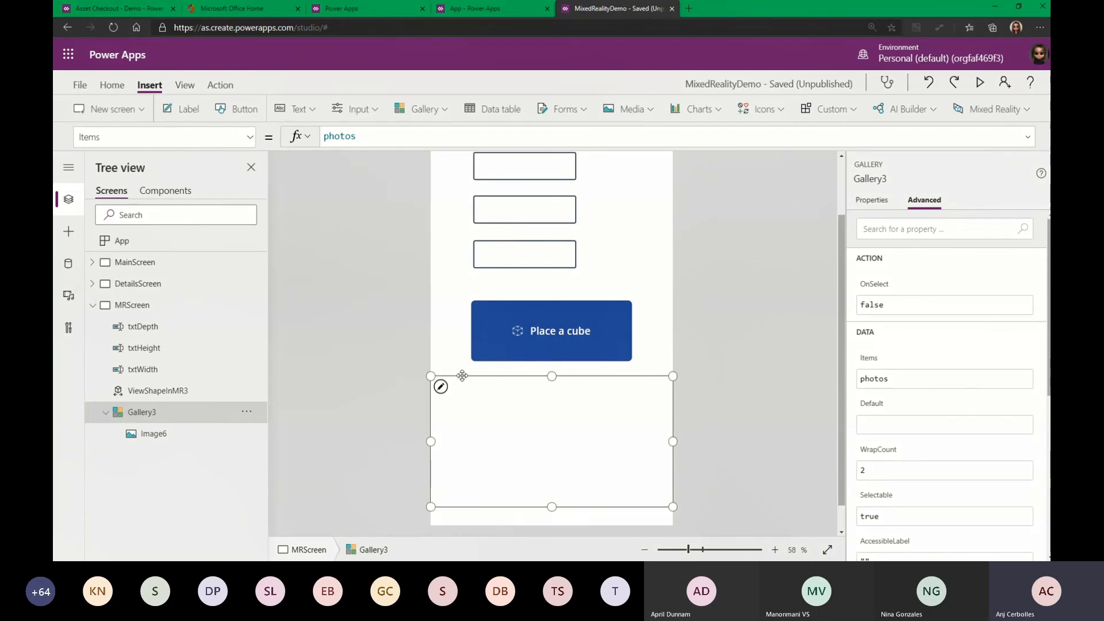
click(541, 346)
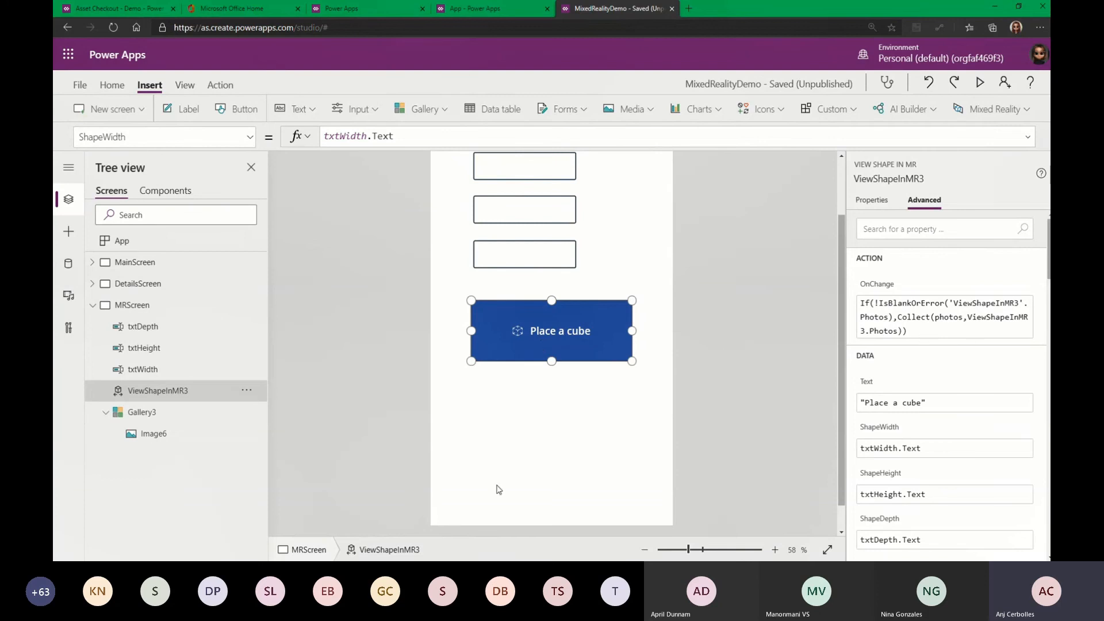
click(517, 452)
click(586, 482)
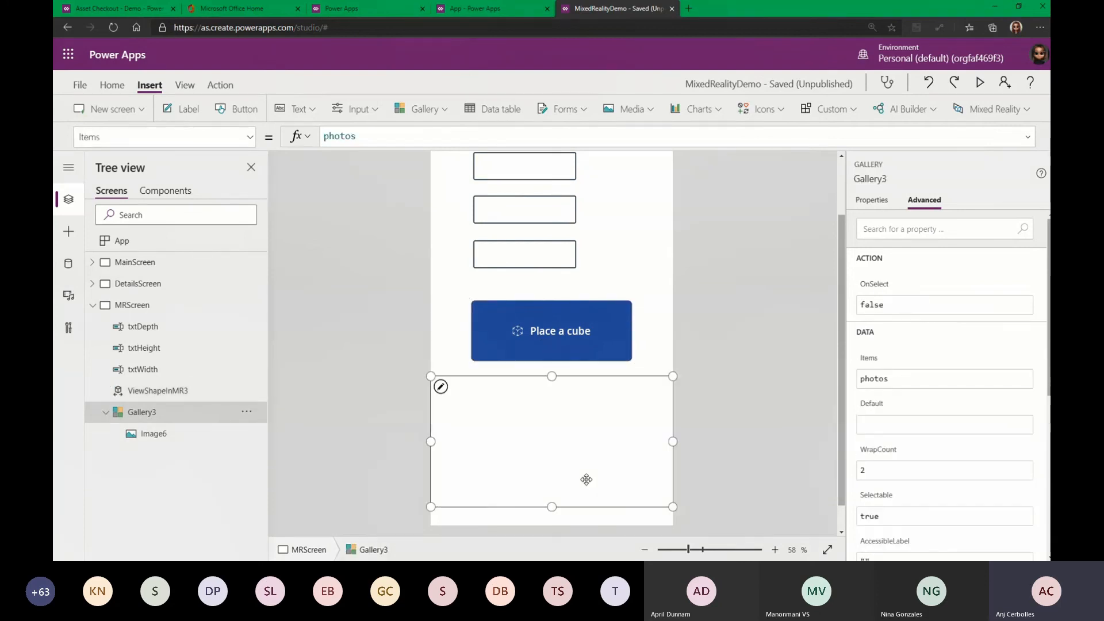
Review Gallery3's properties and the Image formula of Image6 inside it.
click(875, 201)
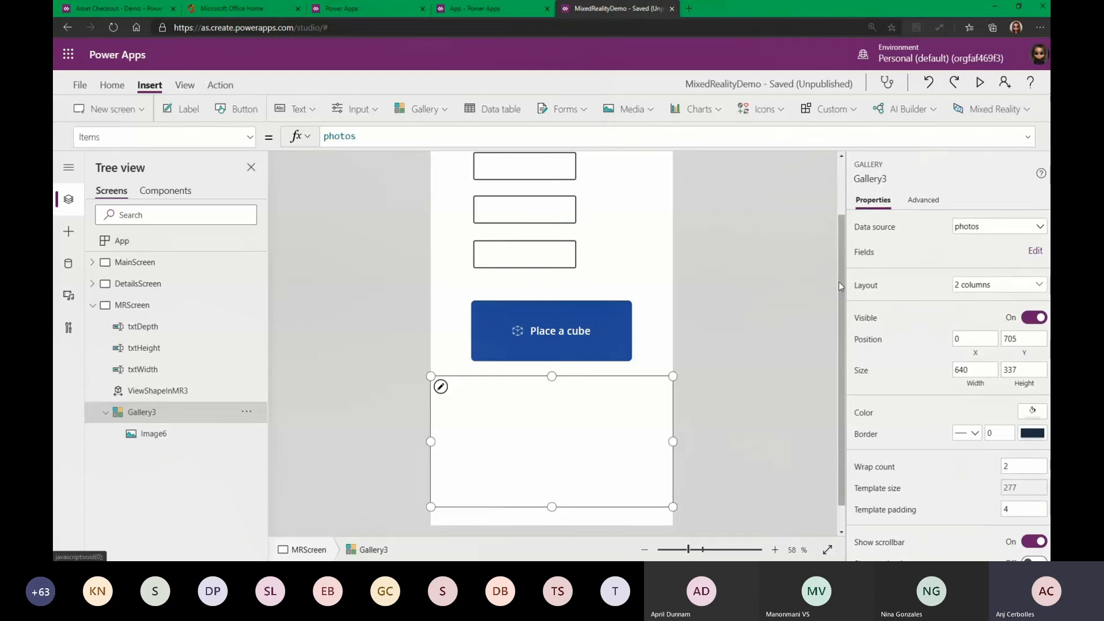
click(158, 435)
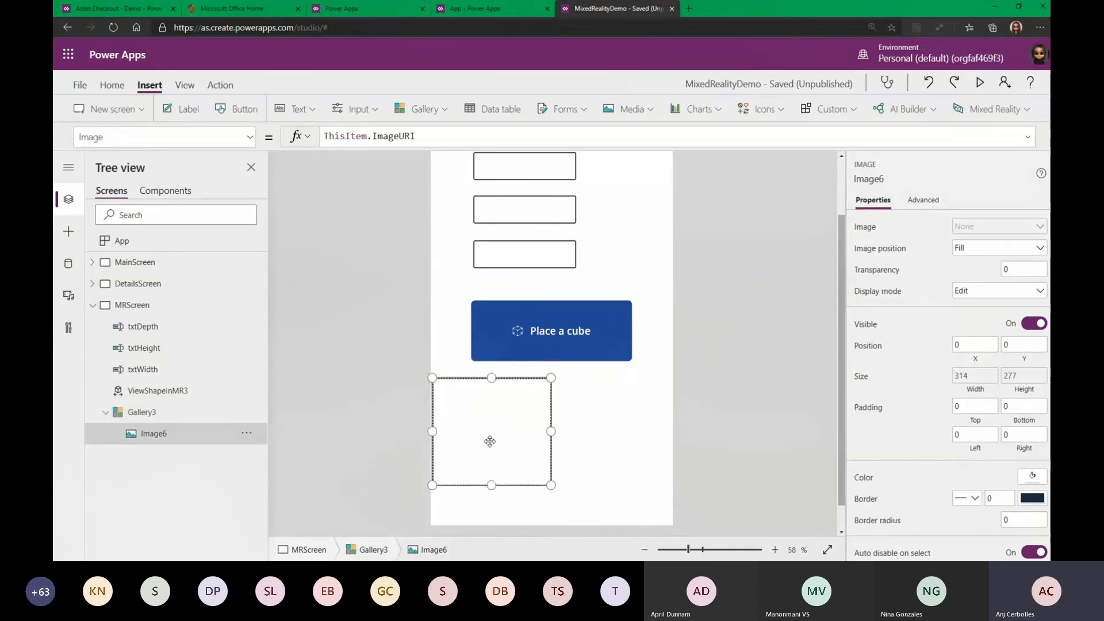
click(422, 135)
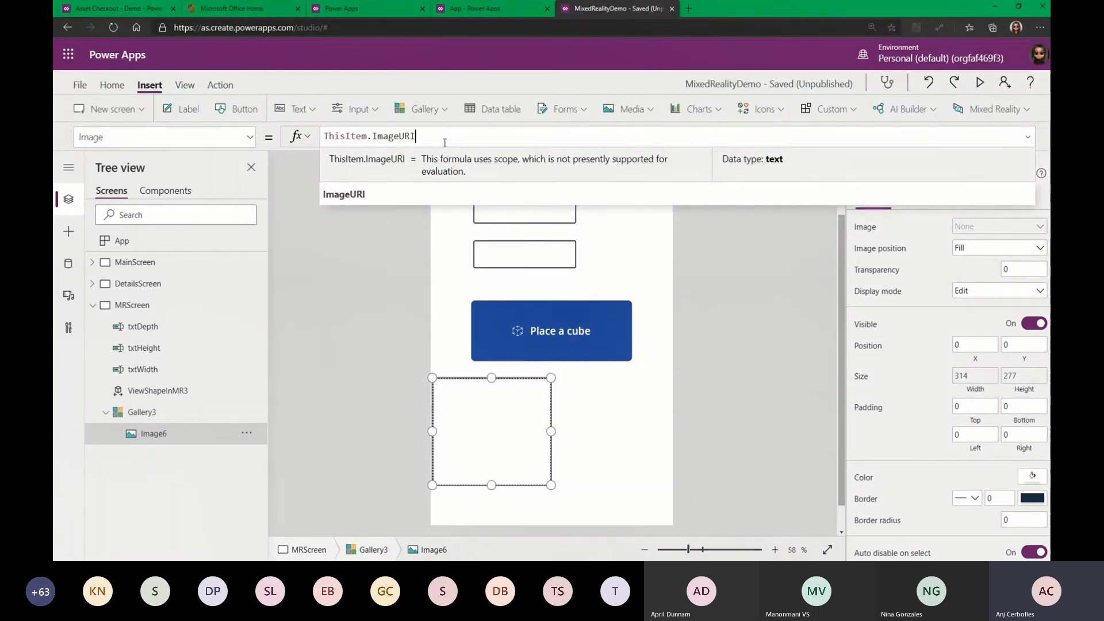
click(729, 329)
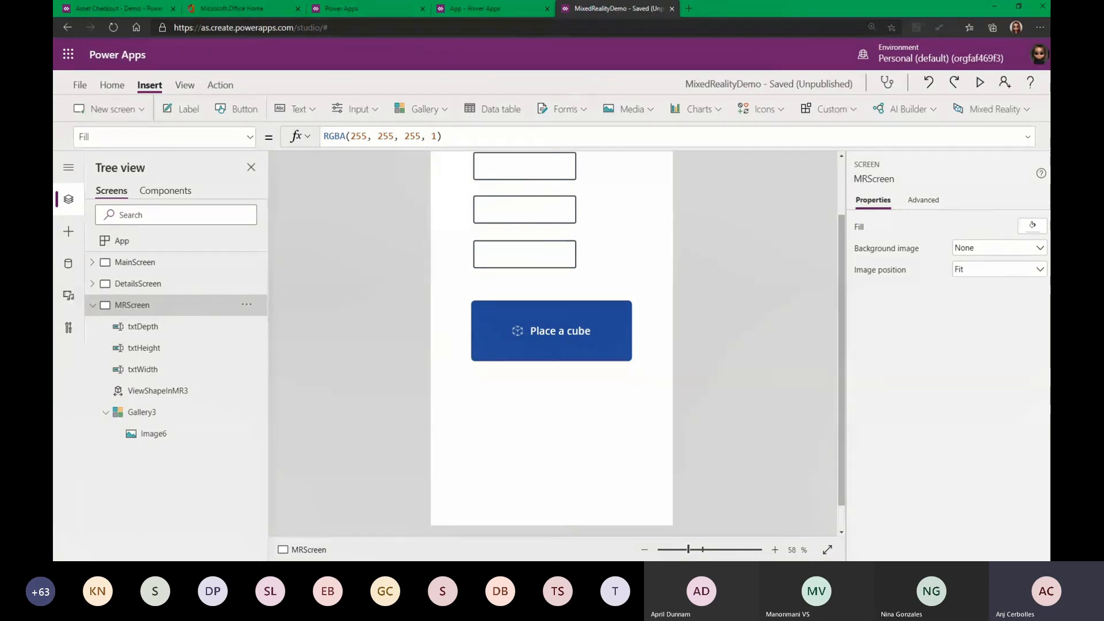
Save the MixedRealityDemo app, publish the saved version, and return to the canvas.
click(80, 84)
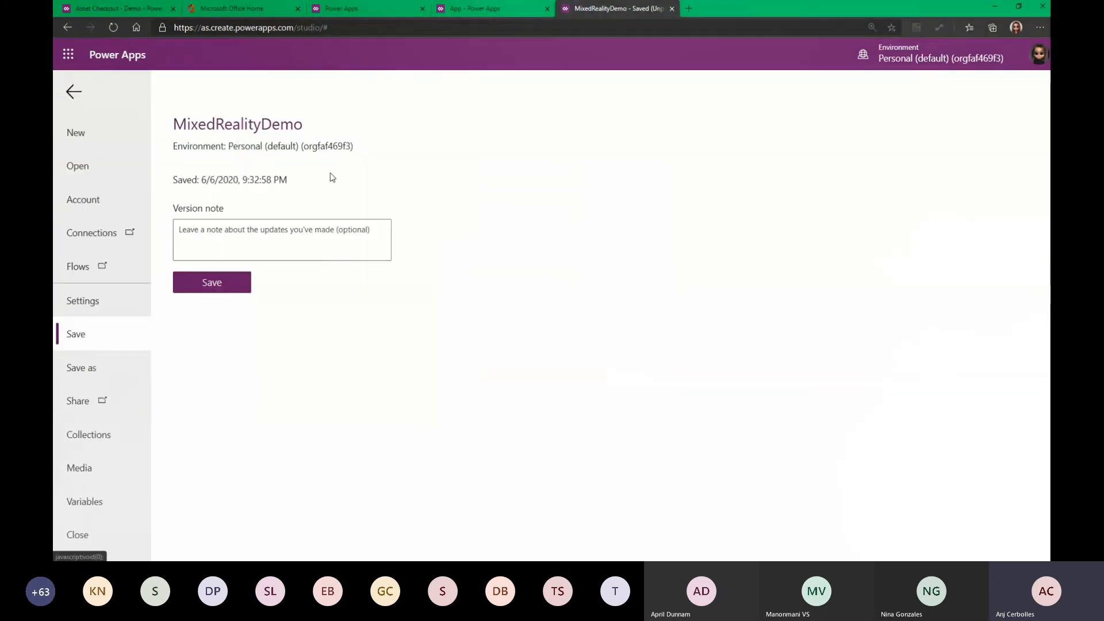
click(219, 283)
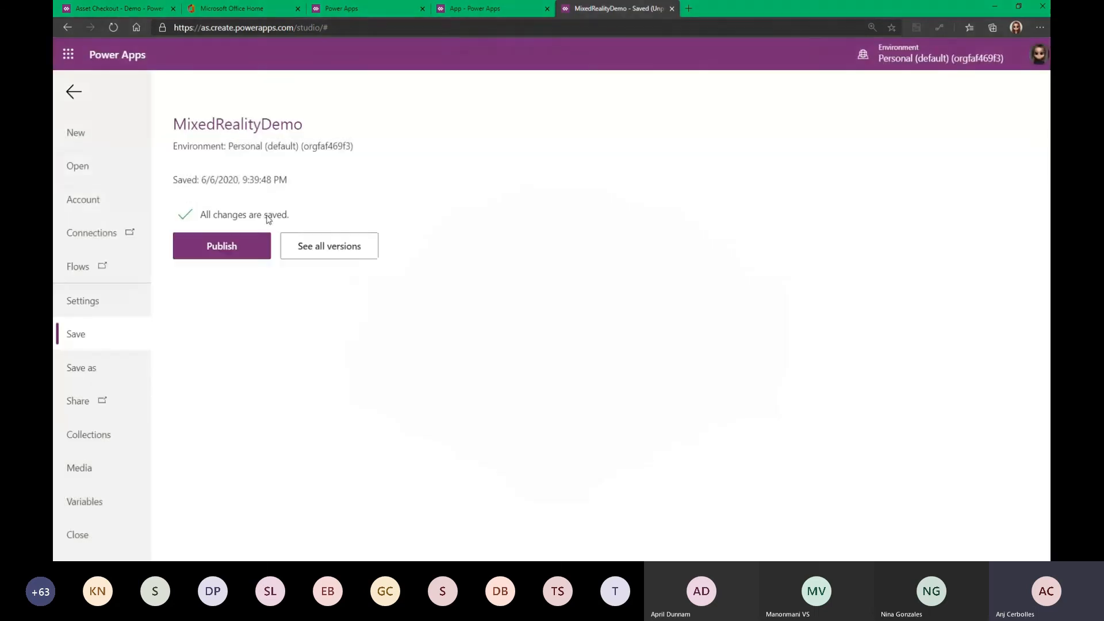
click(241, 247)
click(549, 382)
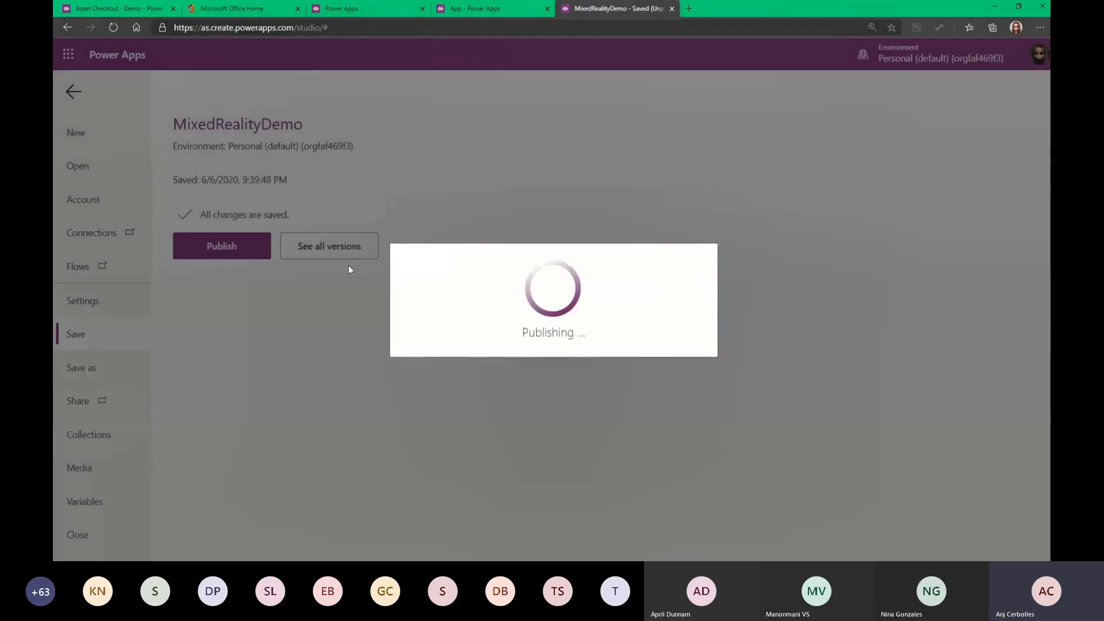
click(73, 93)
scroll(383, 270, down, 1)
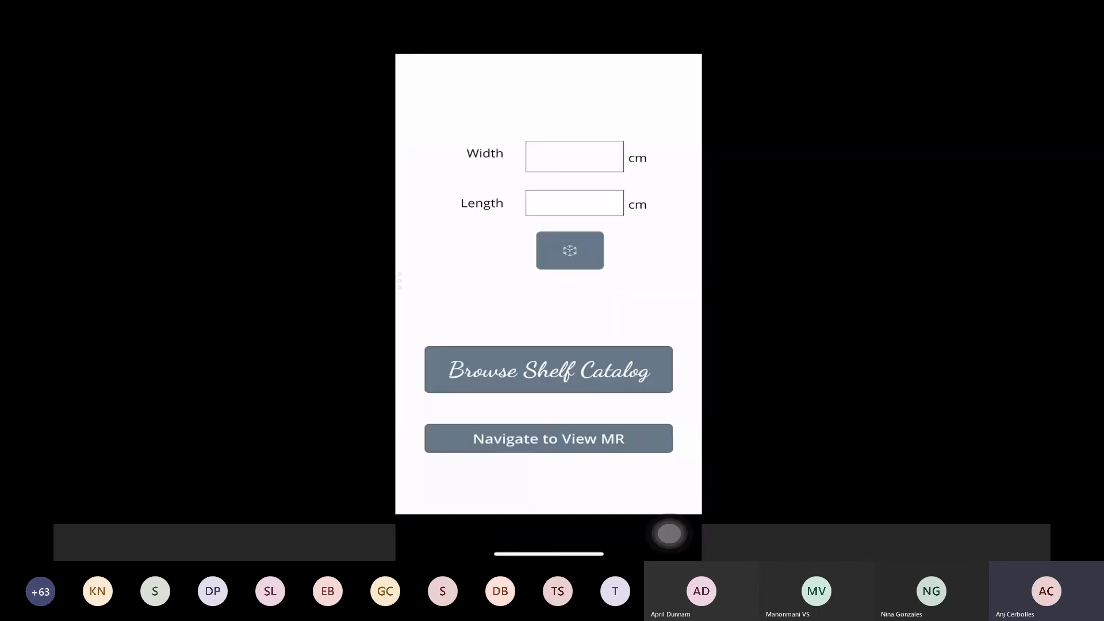
In the app on the phone, open the View MR screen and enter width 5, height 5 and depth 10.
click(548, 438)
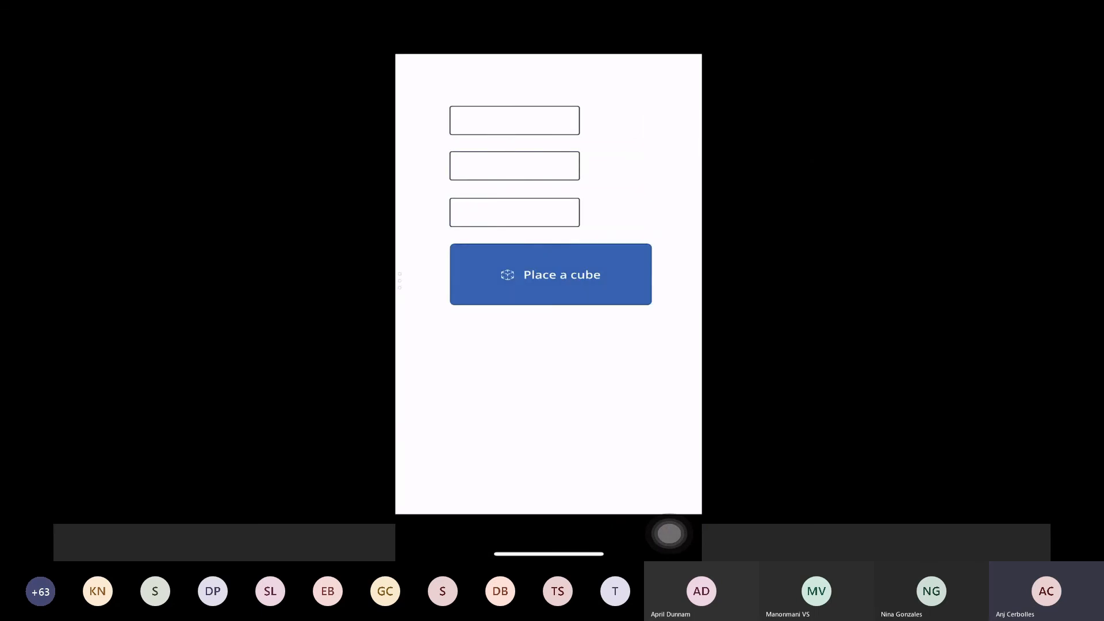
click(515, 121)
click(414, 492)
text(5)
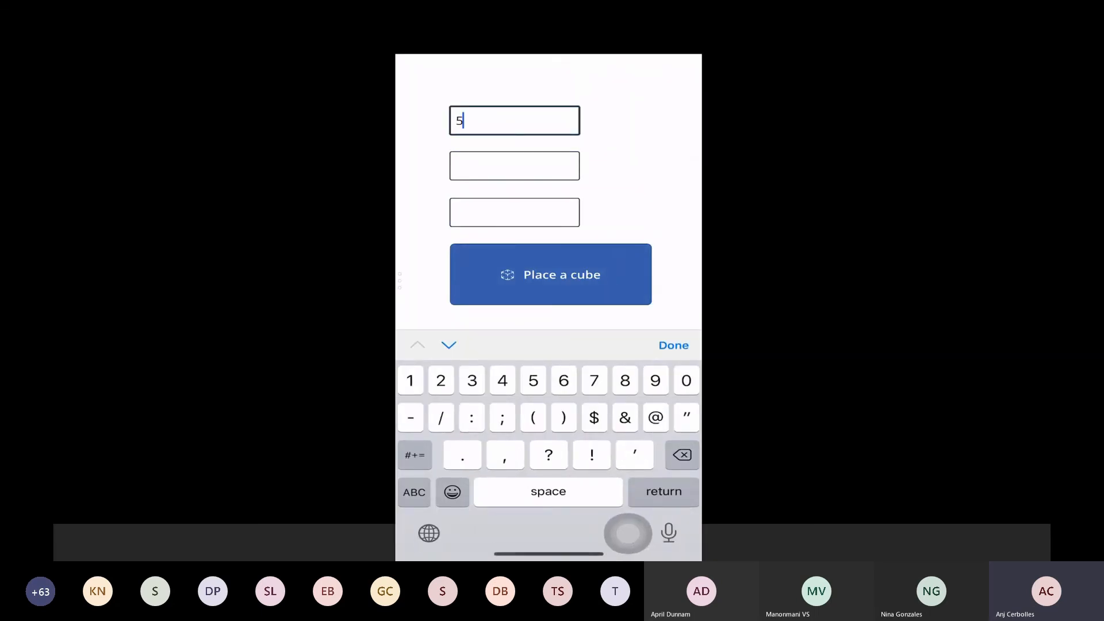
click(515, 166)
click(414, 492)
text(5)
click(515, 212)
click(414, 493)
text(1)
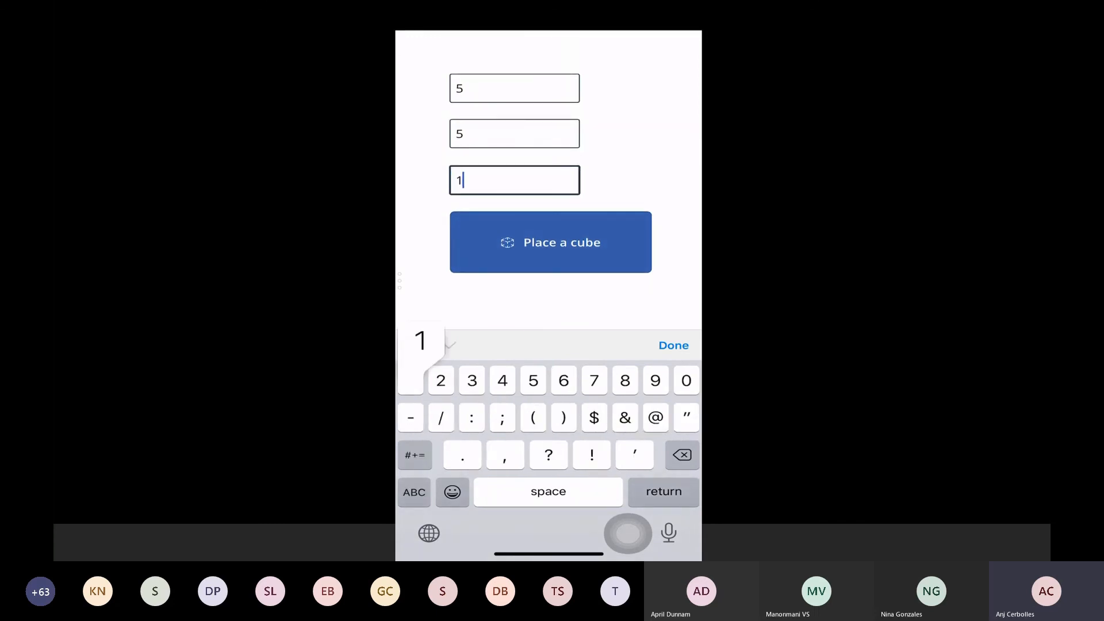
text(0)
click(674, 345)
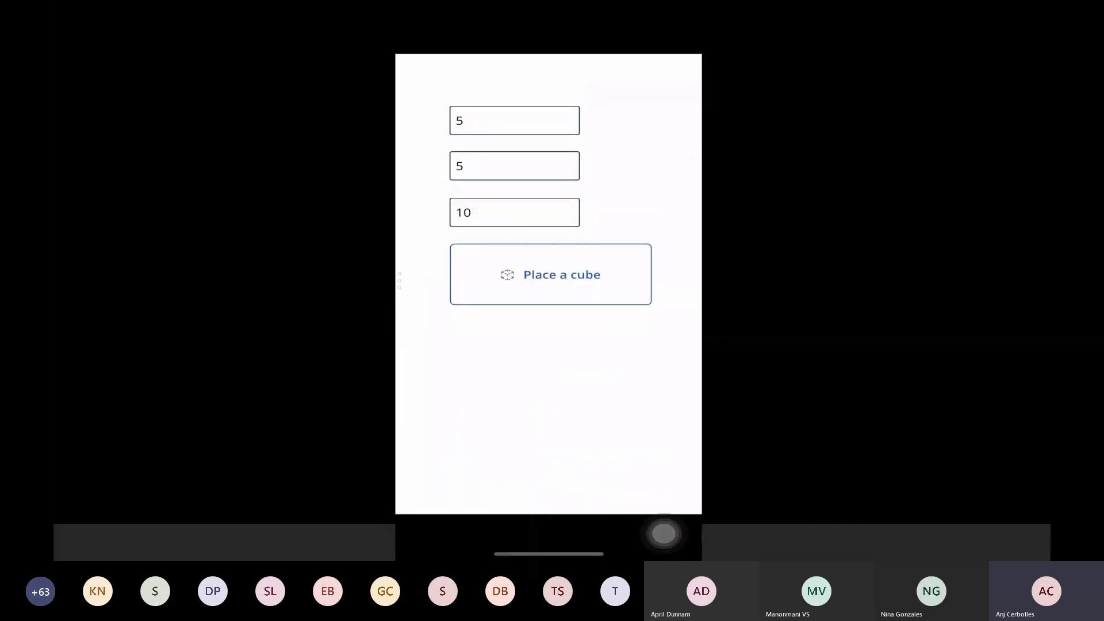
Place the sized cube on the laptop in mixed reality, take a photo of it, and return to the screen.
click(550, 275)
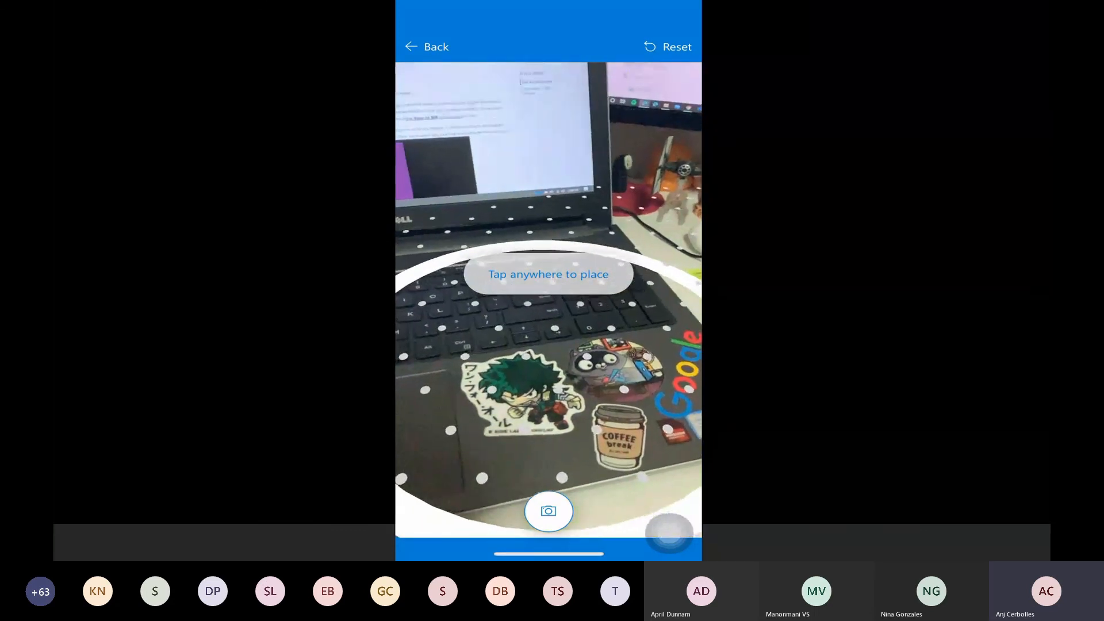
click(548, 334)
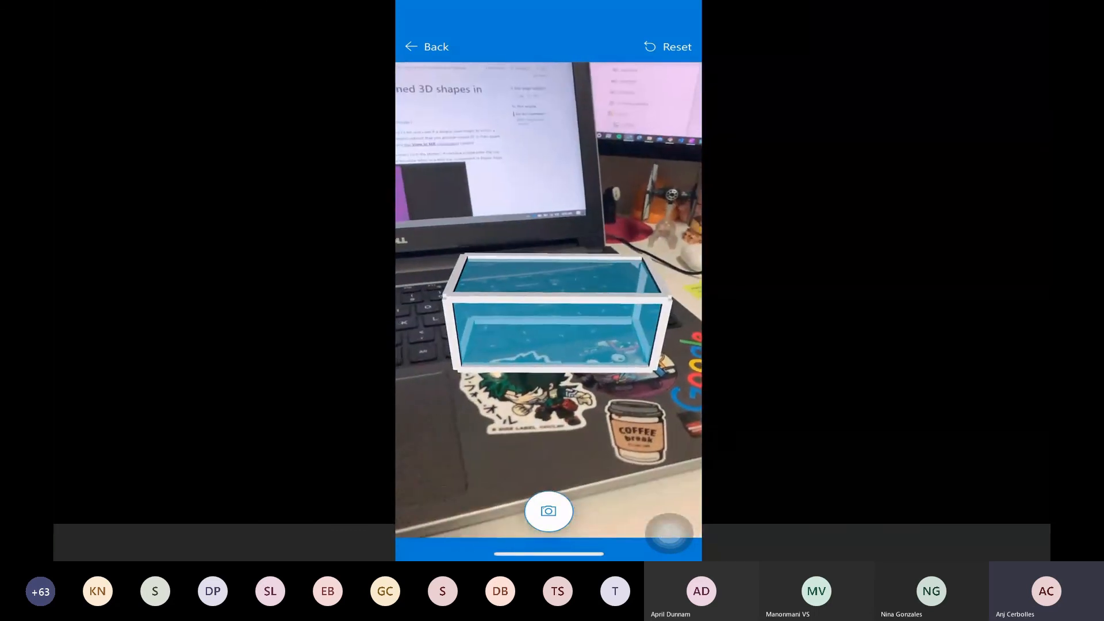
click(549, 512)
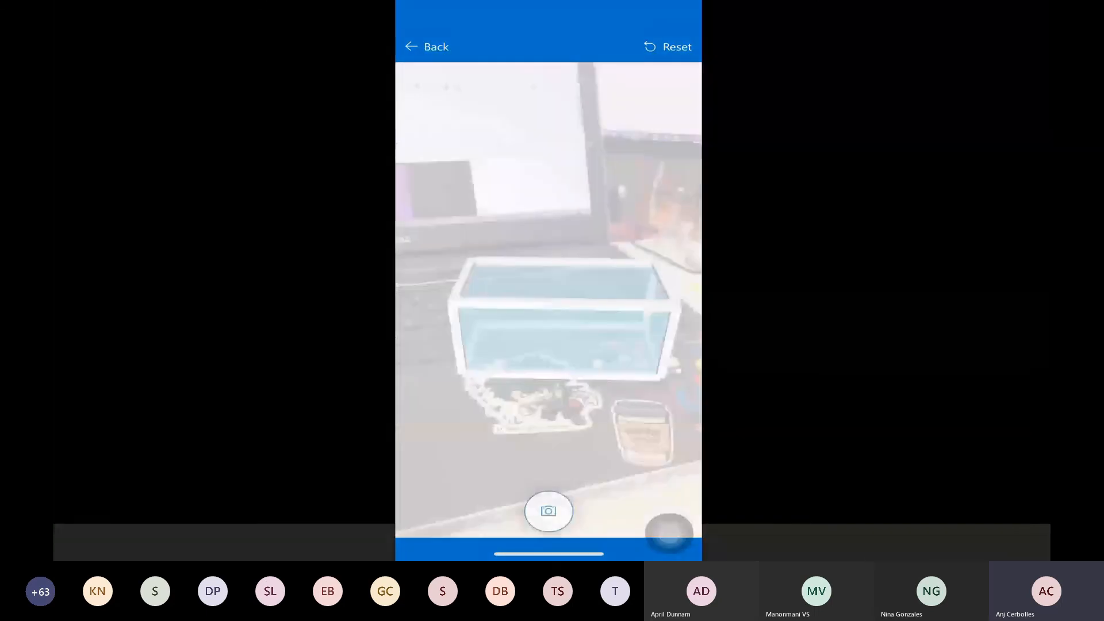
click(427, 46)
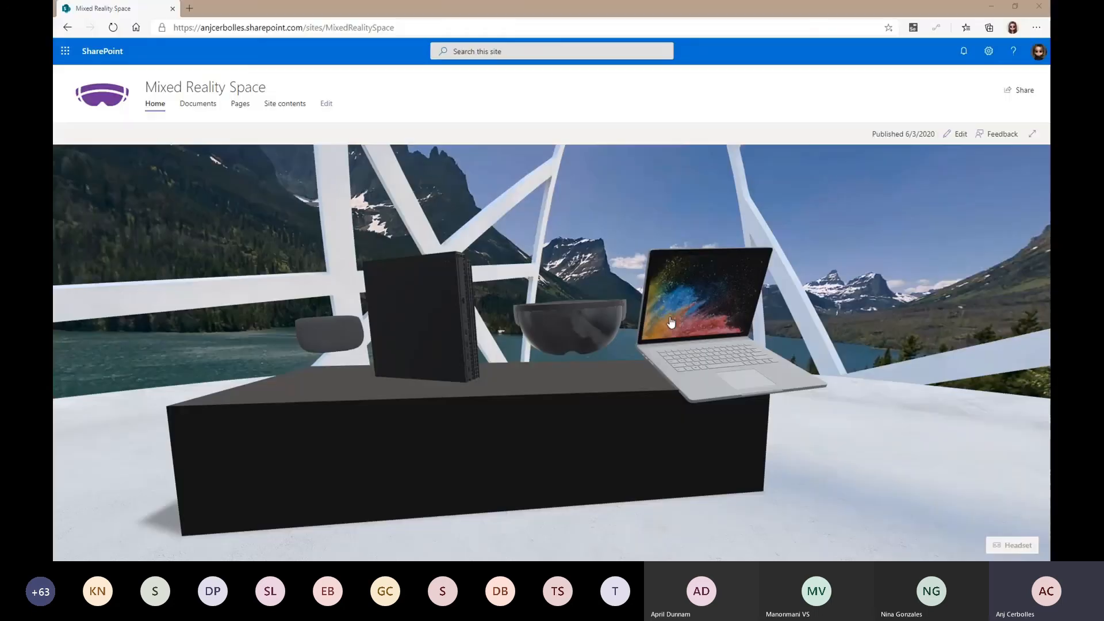
Look around the 3D scene on the Mixed Reality Space SharePoint home page.
drag(671, 322, 409, 310)
drag(742, 316, 385, 297)
drag(529, 300, 306, 295)
drag(654, 303, 690, 302)
Open the mixed reality headset model in the space, rotate it to inspect it, and close it.
click(573, 347)
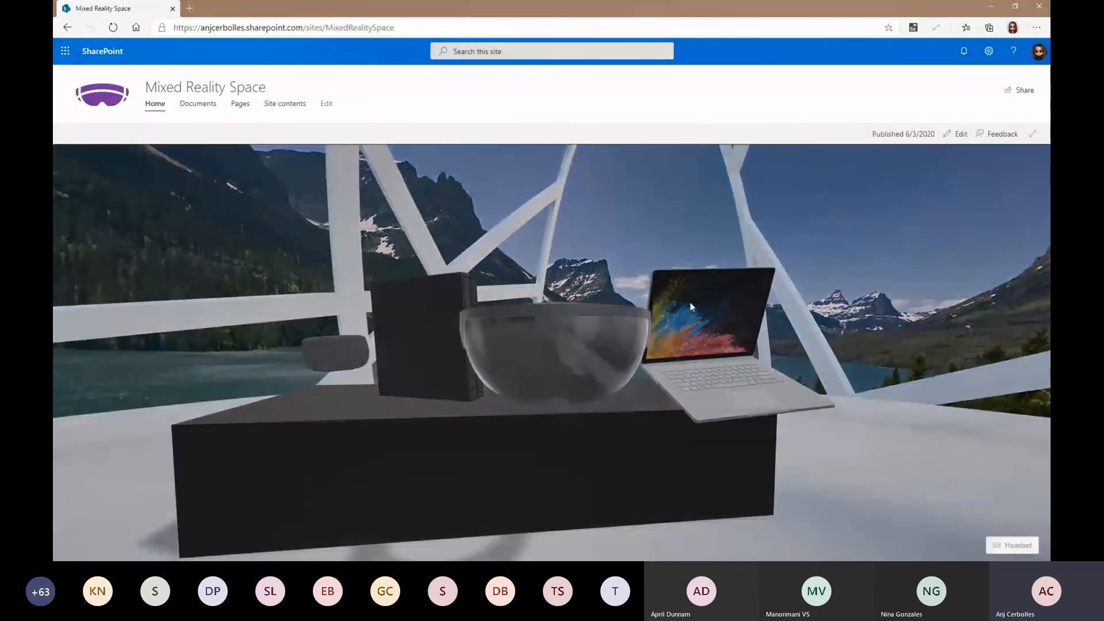
drag(554, 310, 630, 351)
click(631, 351)
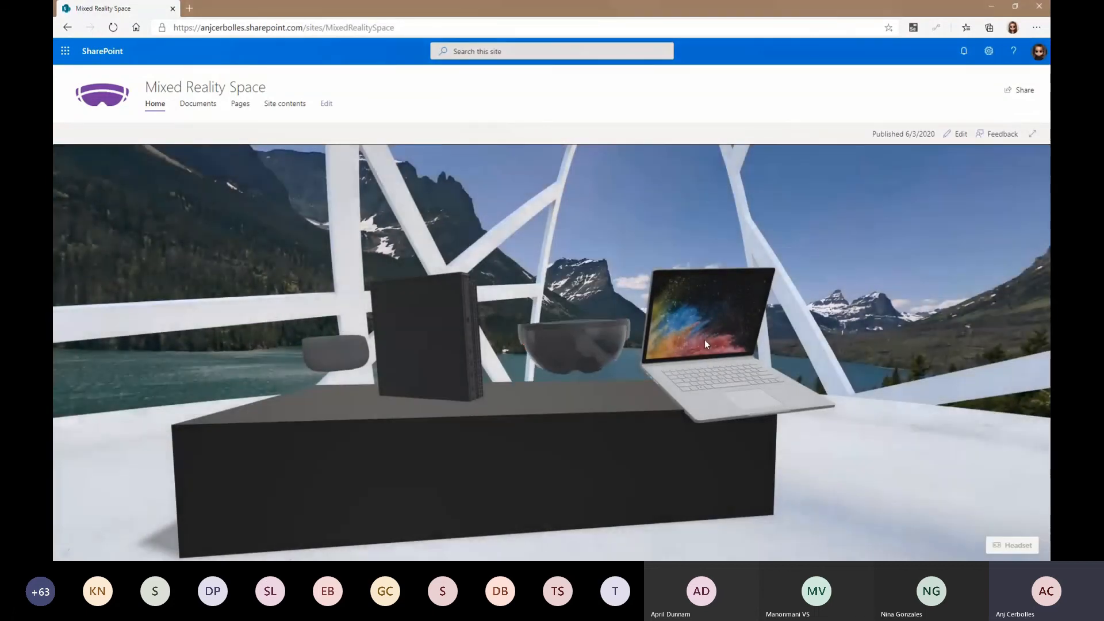
Open the laptop model, rotate it to inspect it, close it, and advance to the Roadmap & Reference slide.
click(705, 340)
drag(583, 387, 789, 360)
click(789, 360)
key(Right)
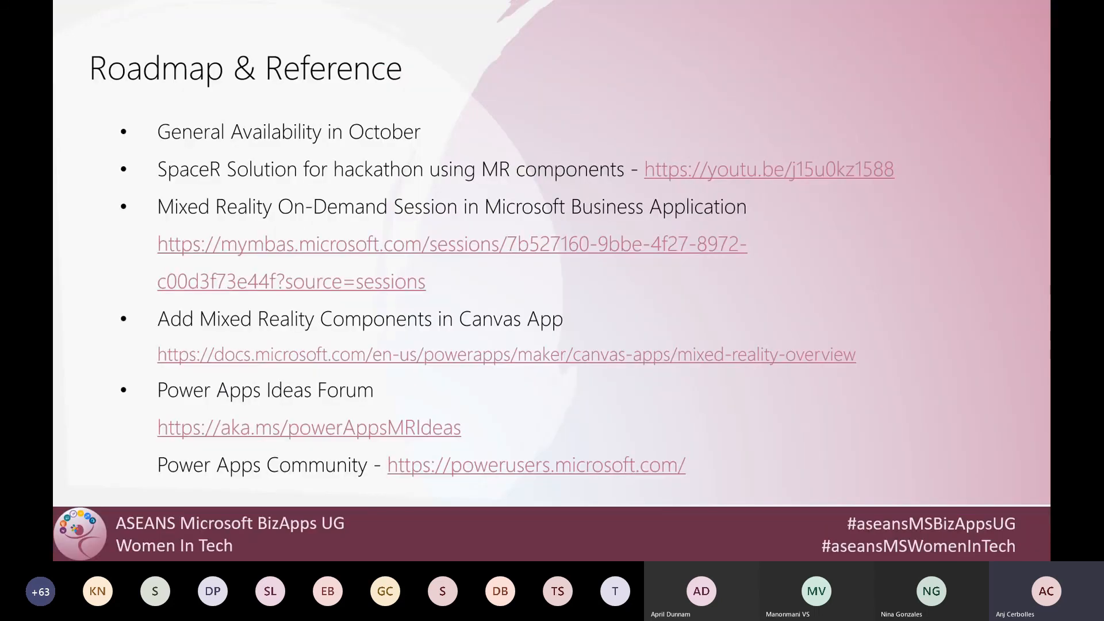